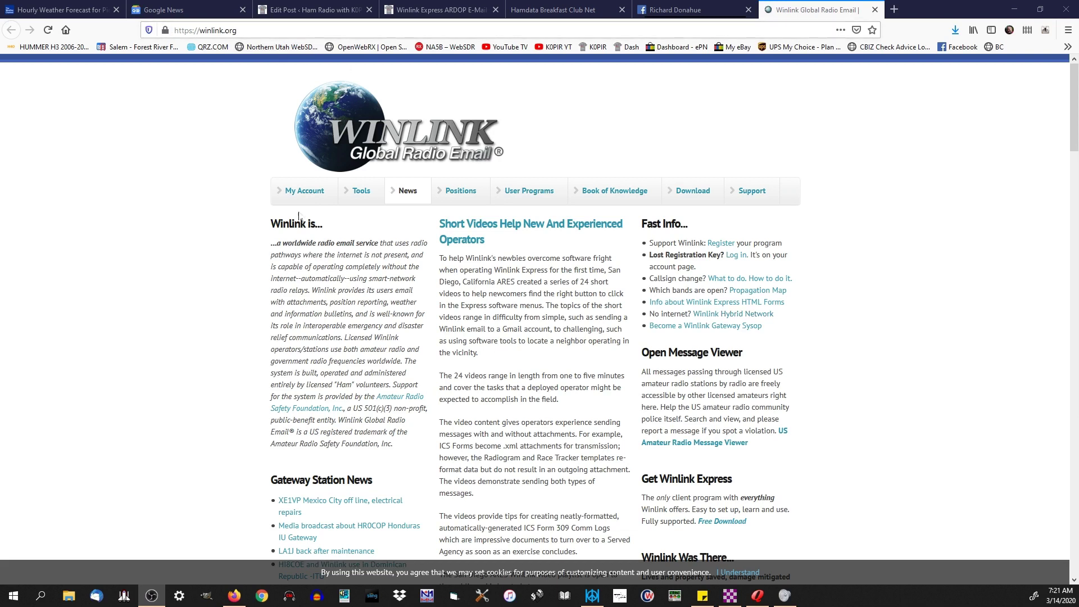
View the Winlink account page, then open the User Programs folder in the site's downloads
{"action": "left_click", "coordinate": [304, 192]}
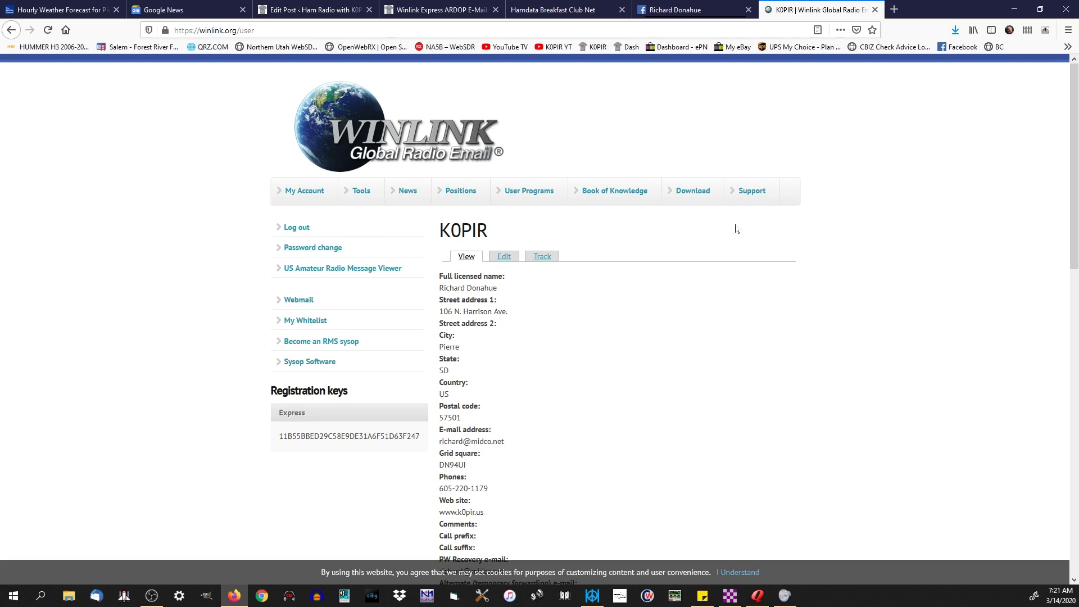
{"action": "left_click", "coordinate": [691, 193]}
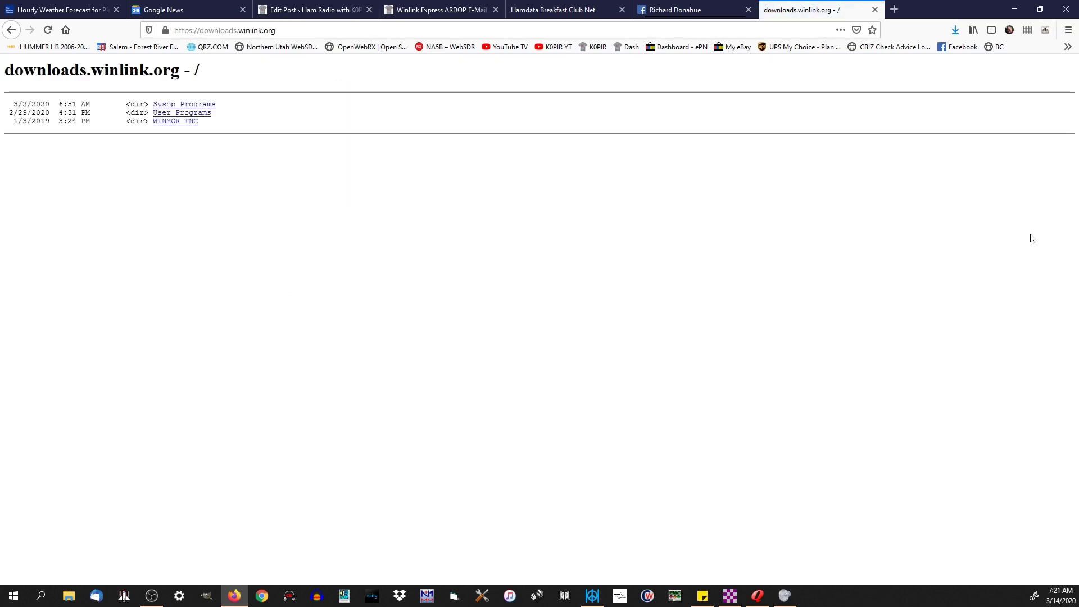
{"action": "left_click", "coordinate": [196, 113]}
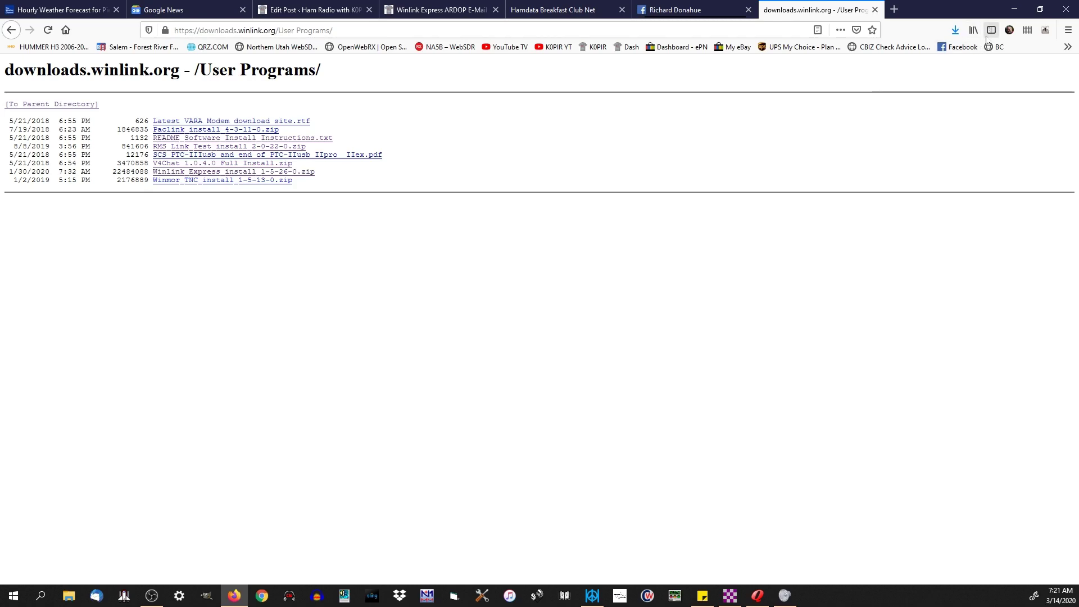
Switch to Winlink Express and review the station's setup properties, closing them without changes
{"action": "left_click", "coordinate": [1016, 10]}
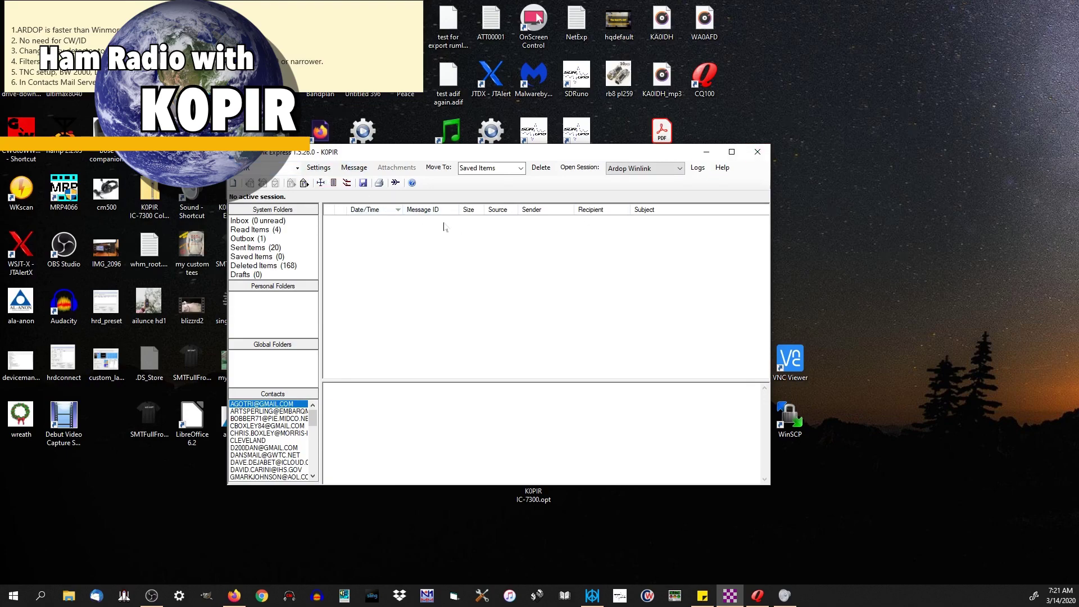
{"action": "left_click", "coordinate": [318, 167]}
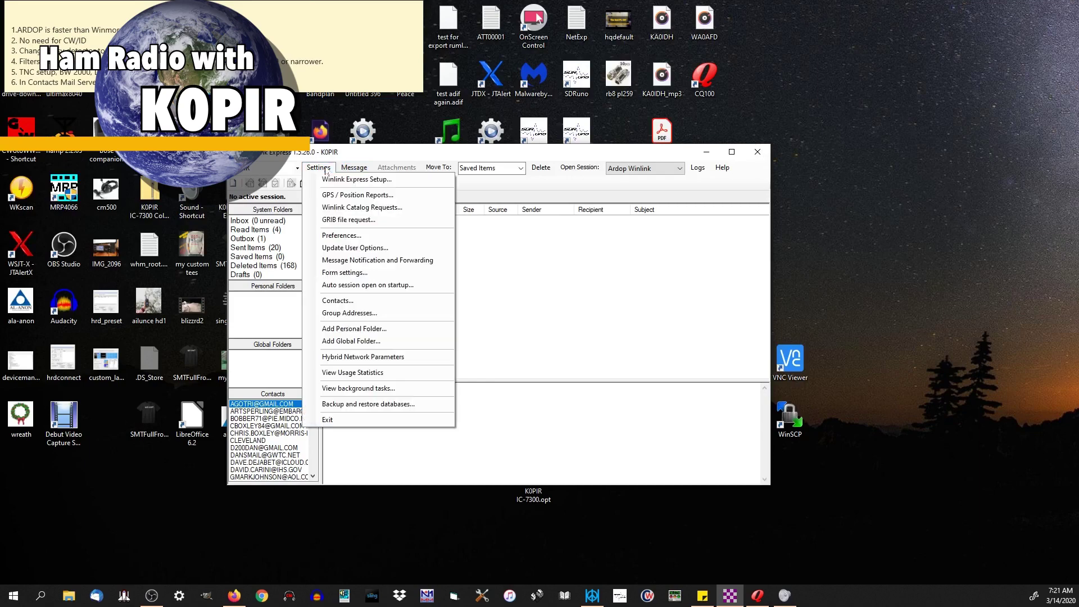
{"action": "left_click", "coordinate": [326, 181]}
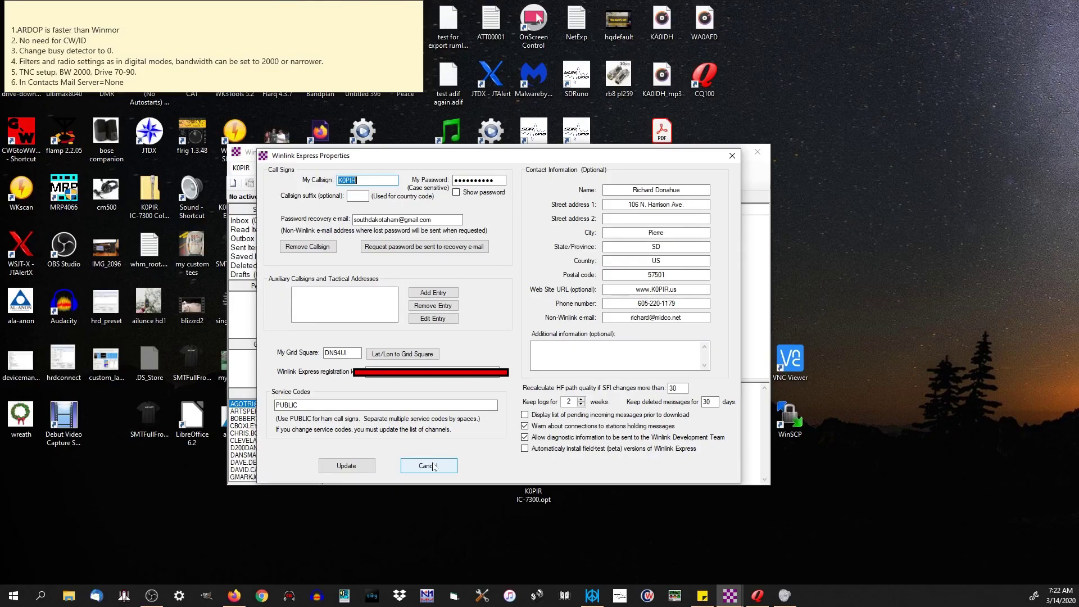
{"action": "left_click", "coordinate": [429, 466]}
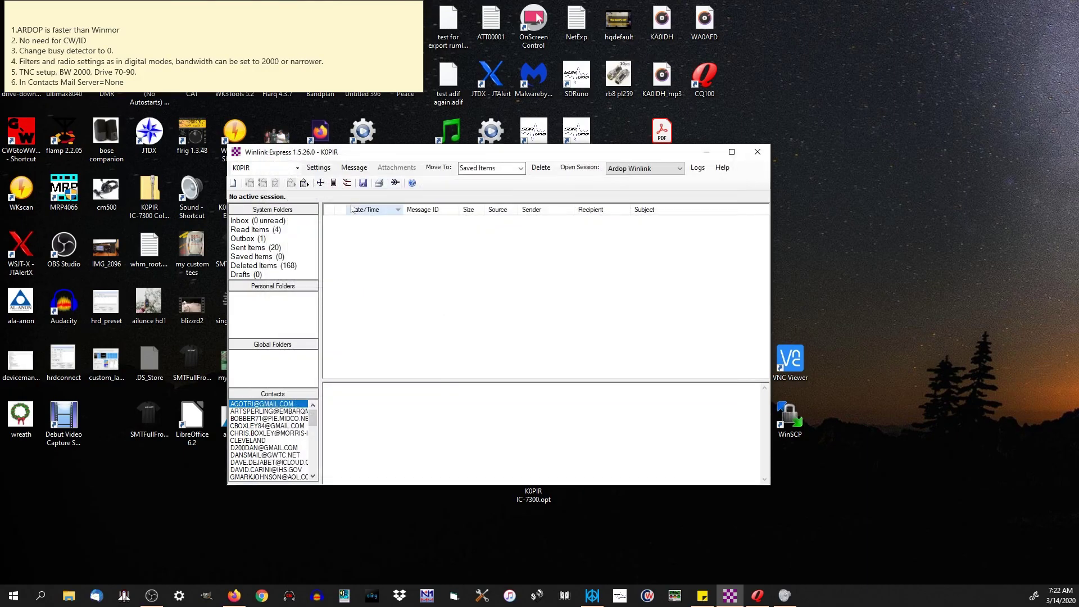
Examine the mail server options for the first contact in the contacts editor, then close it without saving changes
{"action": "left_click", "coordinate": [320, 168]}
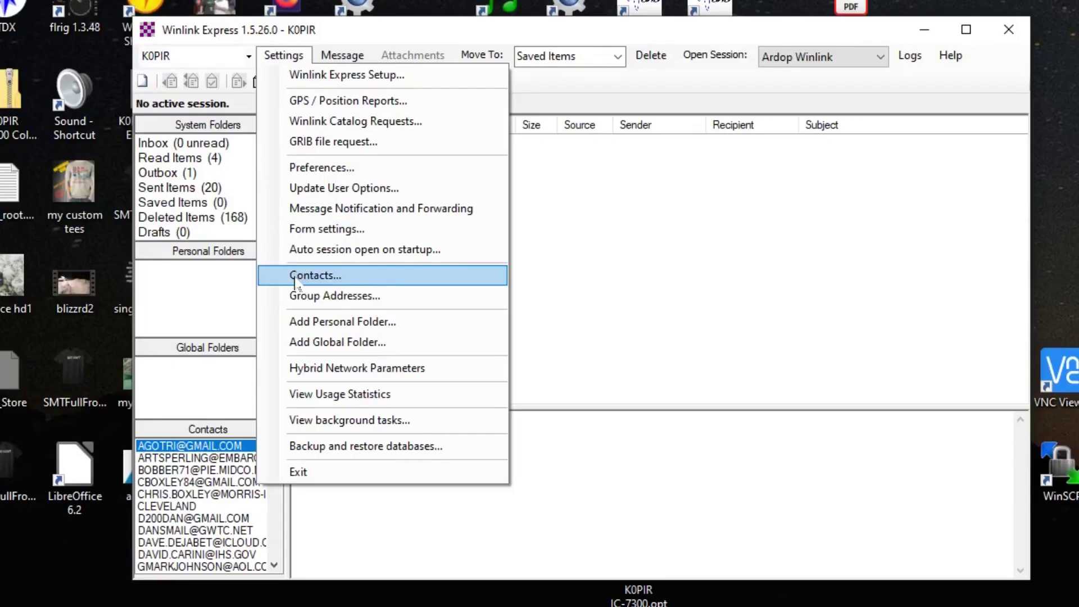
{"action": "left_click", "coordinate": [295, 278]}
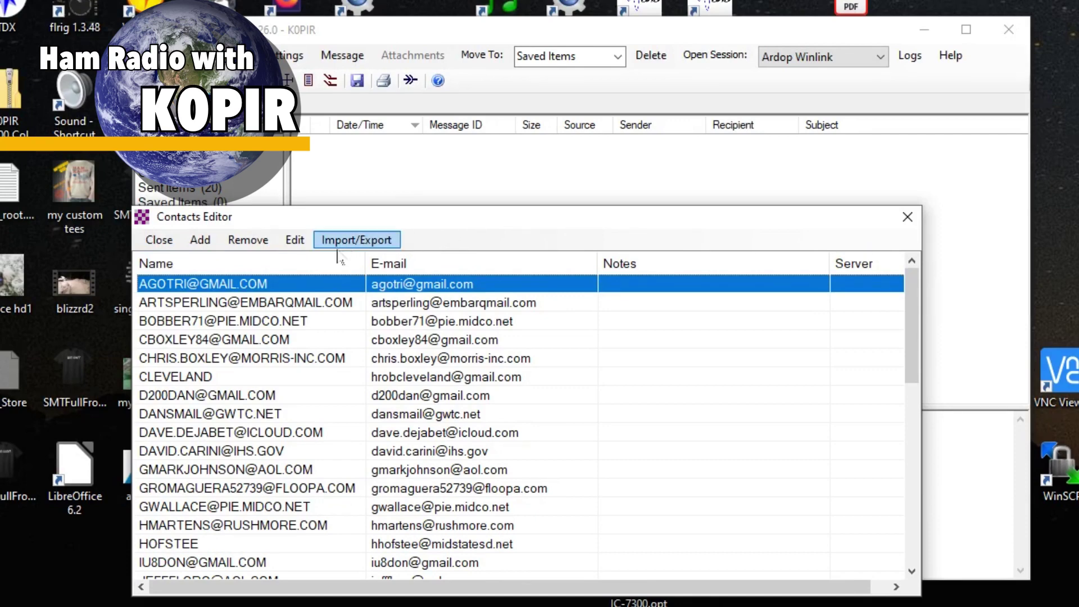
{"action": "double_click", "coordinate": [233, 286]}
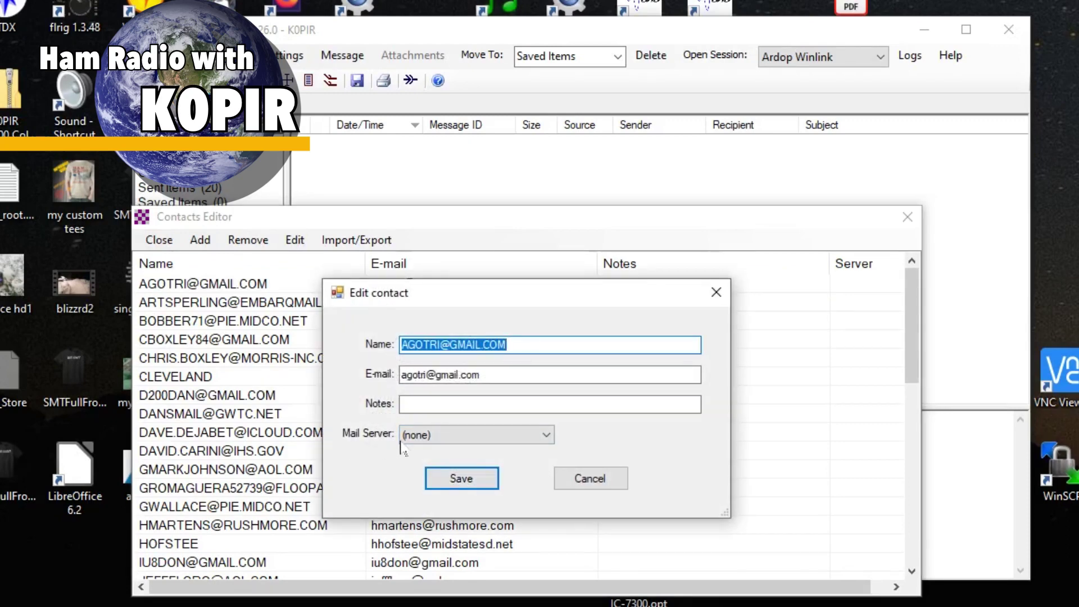
{"action": "left_click", "coordinate": [448, 442]}
{"action": "left_click", "coordinate": [446, 454]}
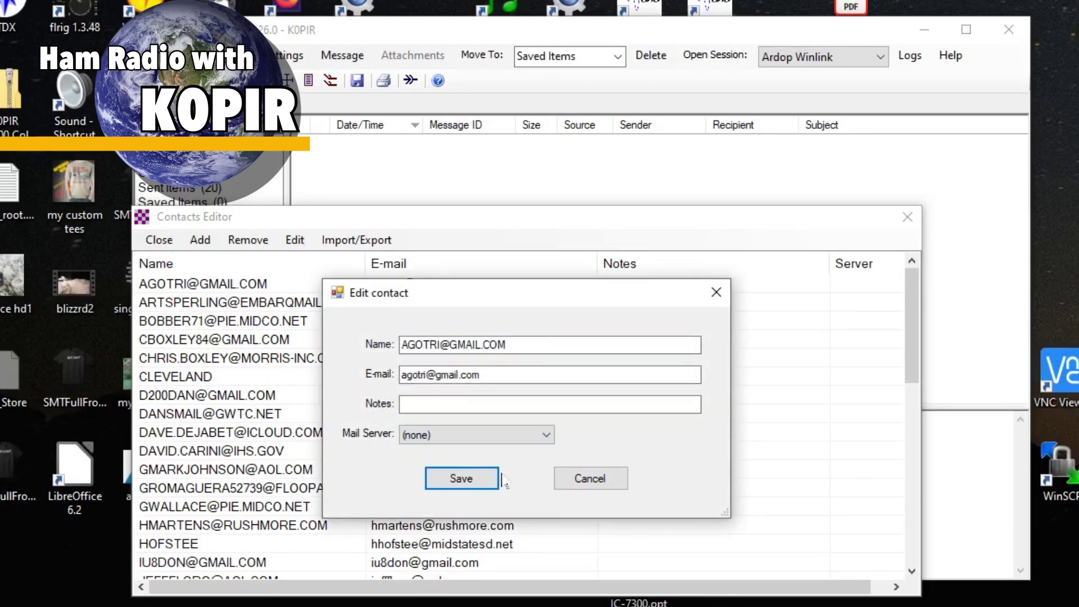
{"action": "left_click", "coordinate": [544, 441]}
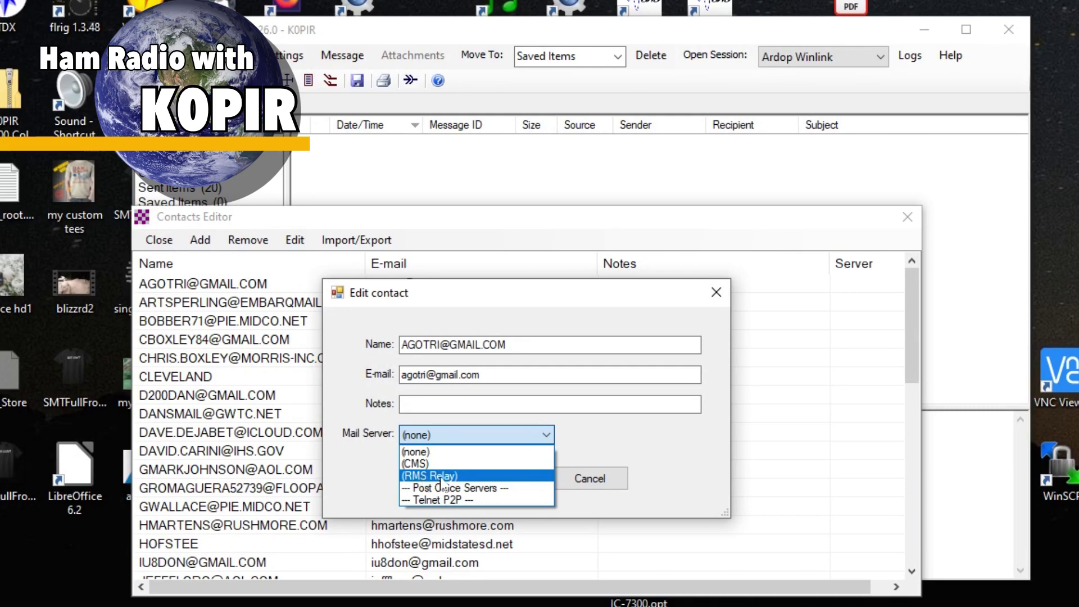
{"action": "left_click", "coordinate": [655, 462]}
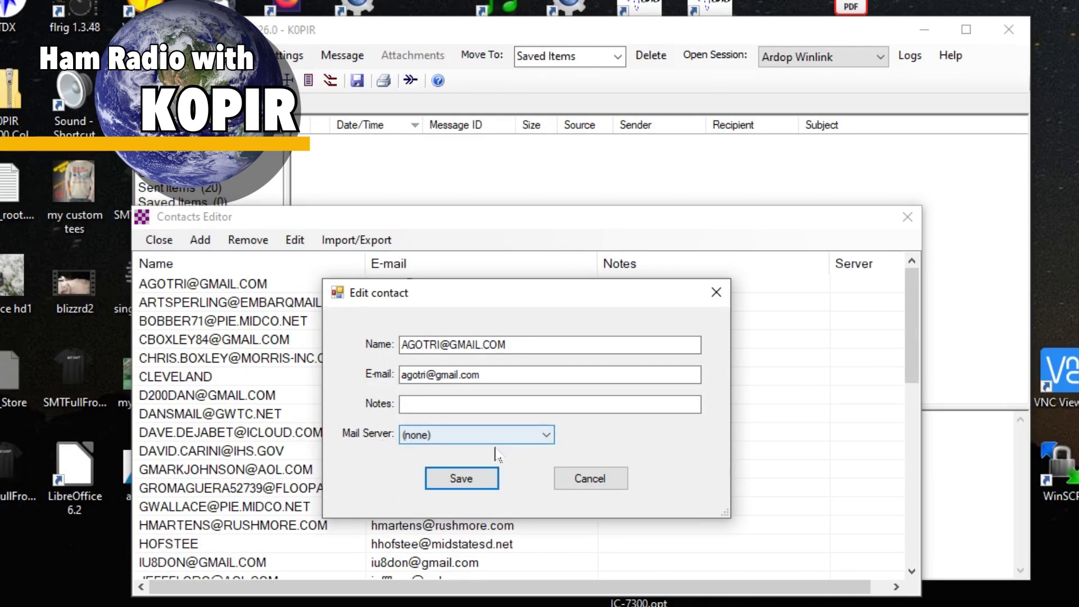
{"action": "left_click", "coordinate": [586, 482]}
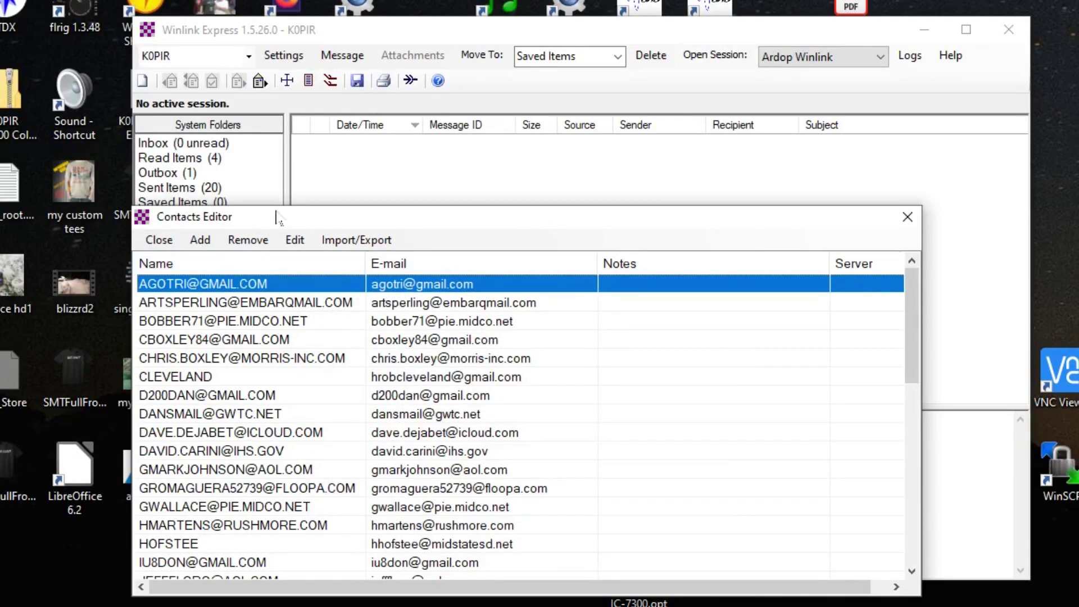
{"action": "left_click", "coordinate": [908, 218]}
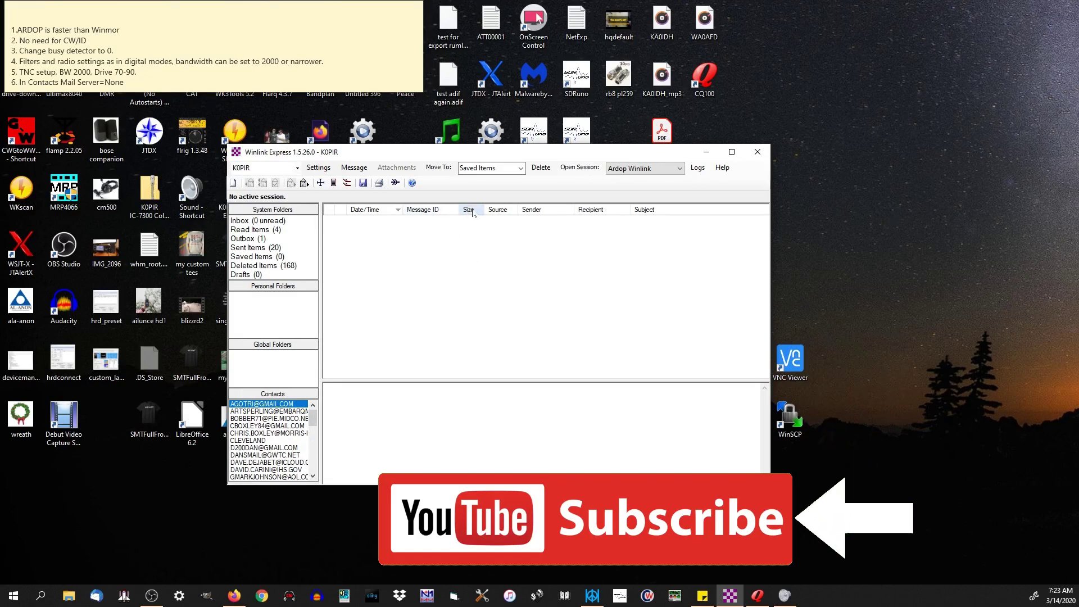
Create a message to the first contact with the body "Test" and post it to the outbox without a subject
{"action": "left_click", "coordinate": [233, 183]}
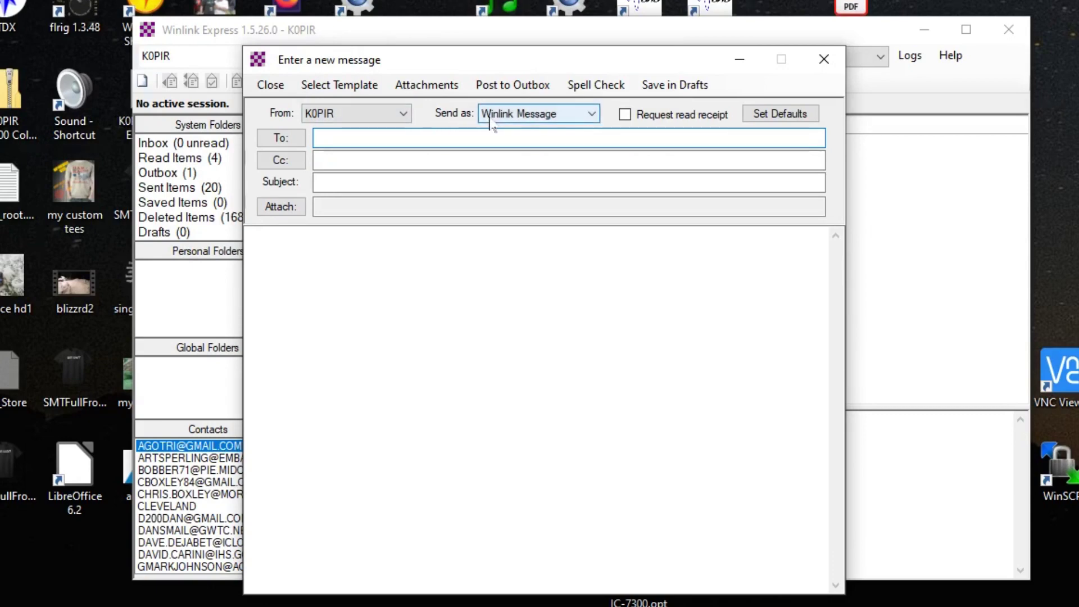
{"action": "left_click", "coordinate": [290, 139]}
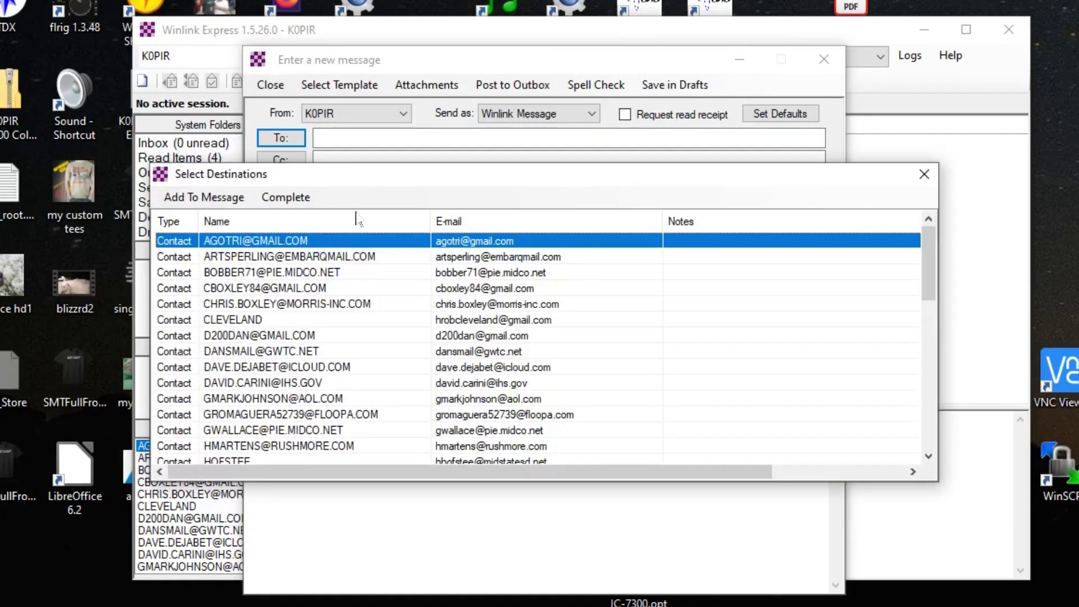
{"action": "double_click", "coordinate": [292, 249]}
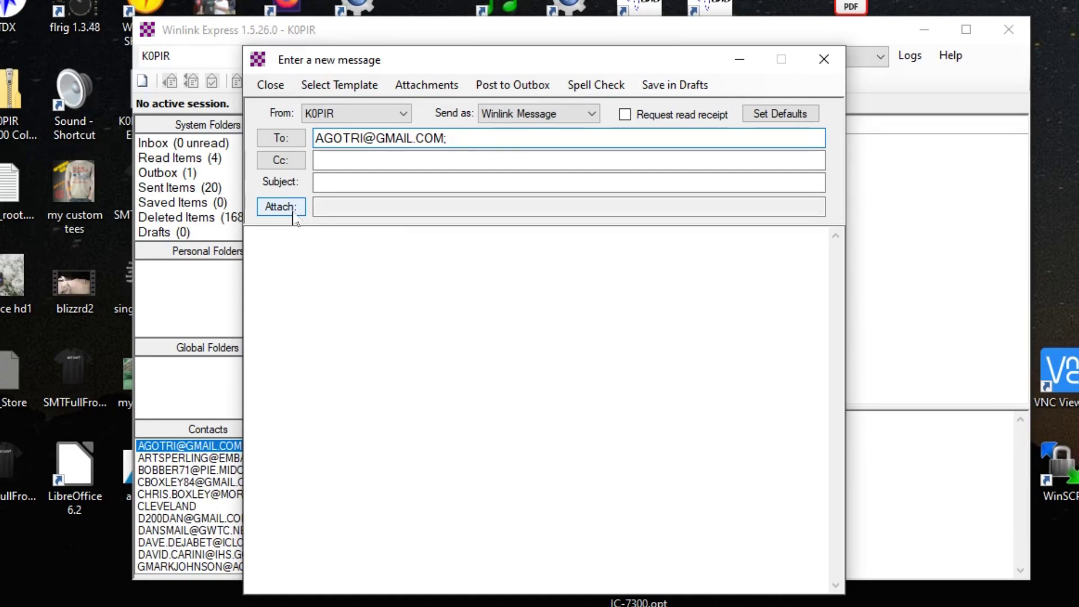
{"action": "left_click", "coordinate": [293, 237]}
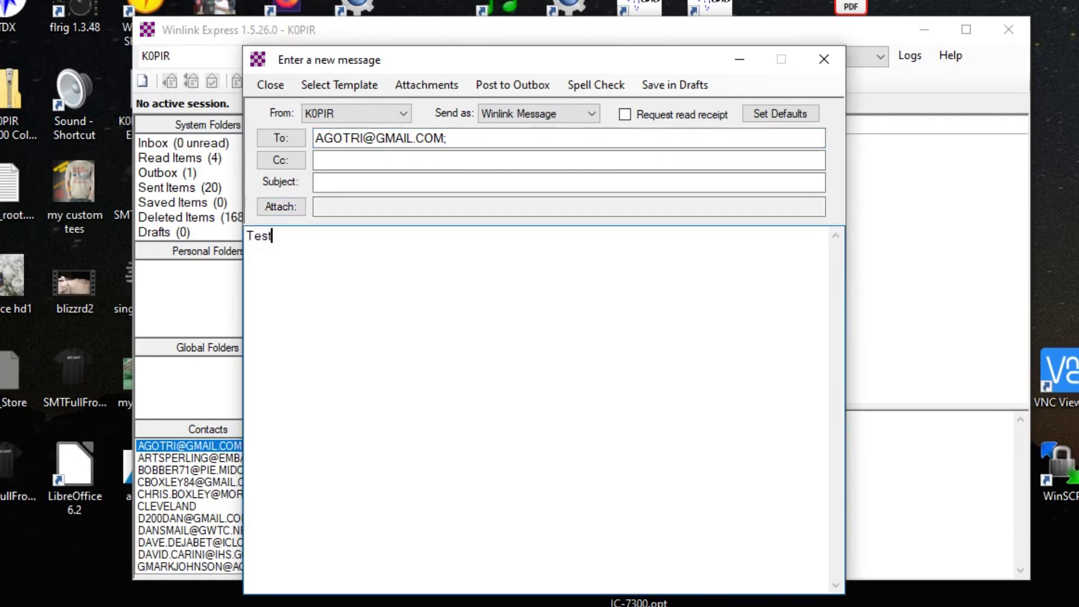
{"action": "left_click", "coordinate": [494, 89]}
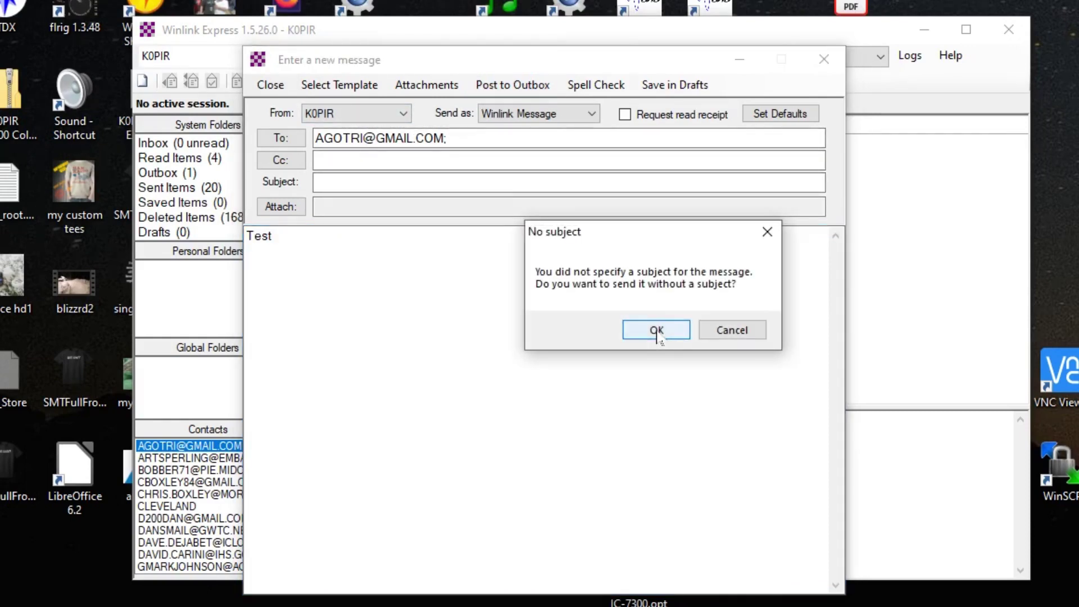
{"action": "left_click", "coordinate": [657, 330]}
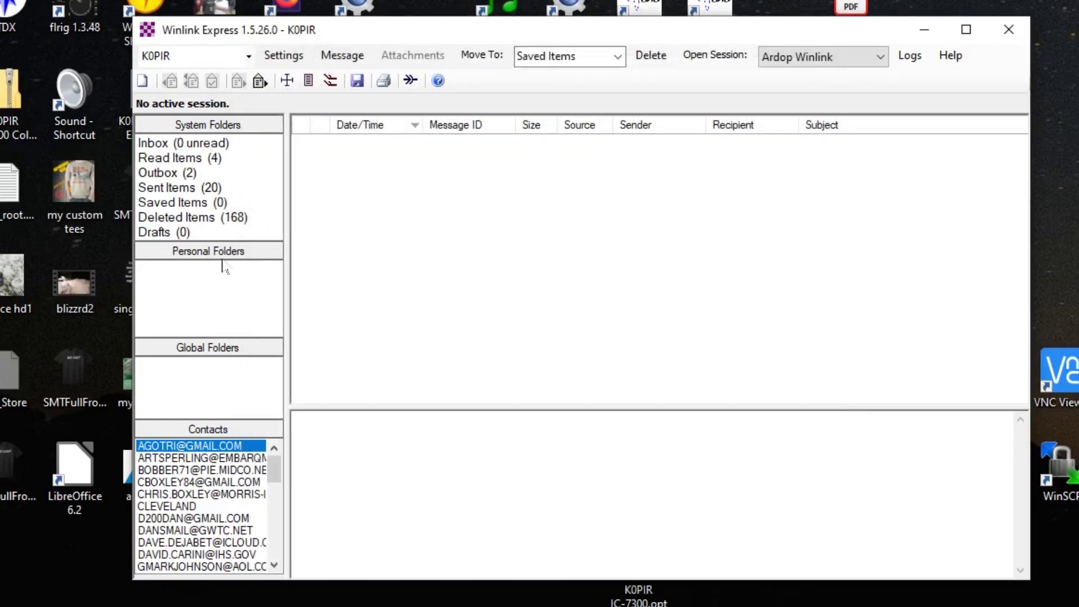
Reopen the message without a subject from the outbox, set its subject to "Test" and post it to the outbox again
{"action": "left_click", "coordinate": [158, 174]}
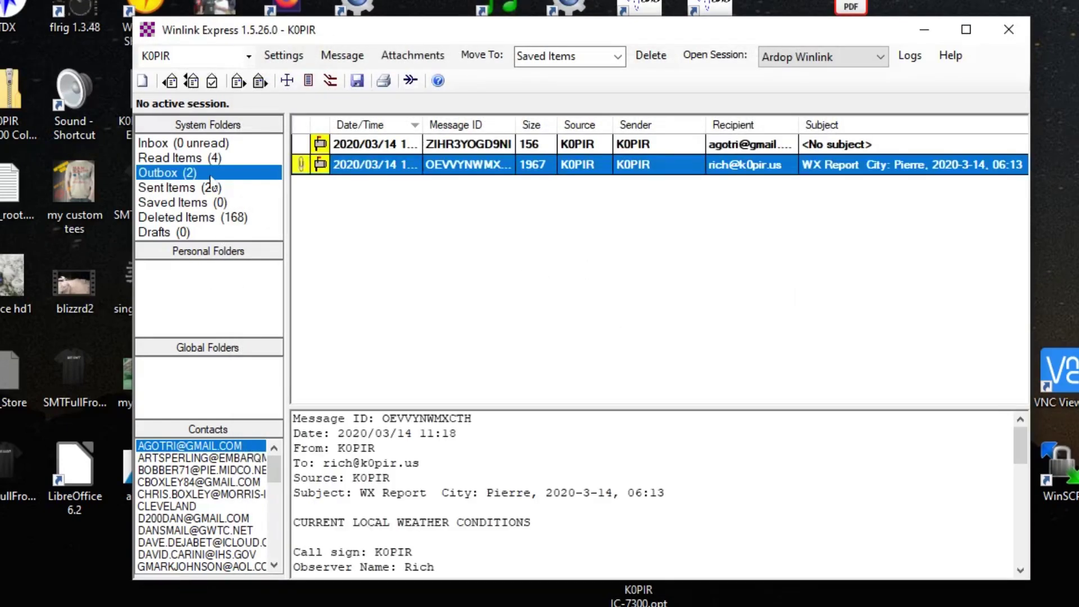
{"action": "double_click", "coordinate": [403, 145]}
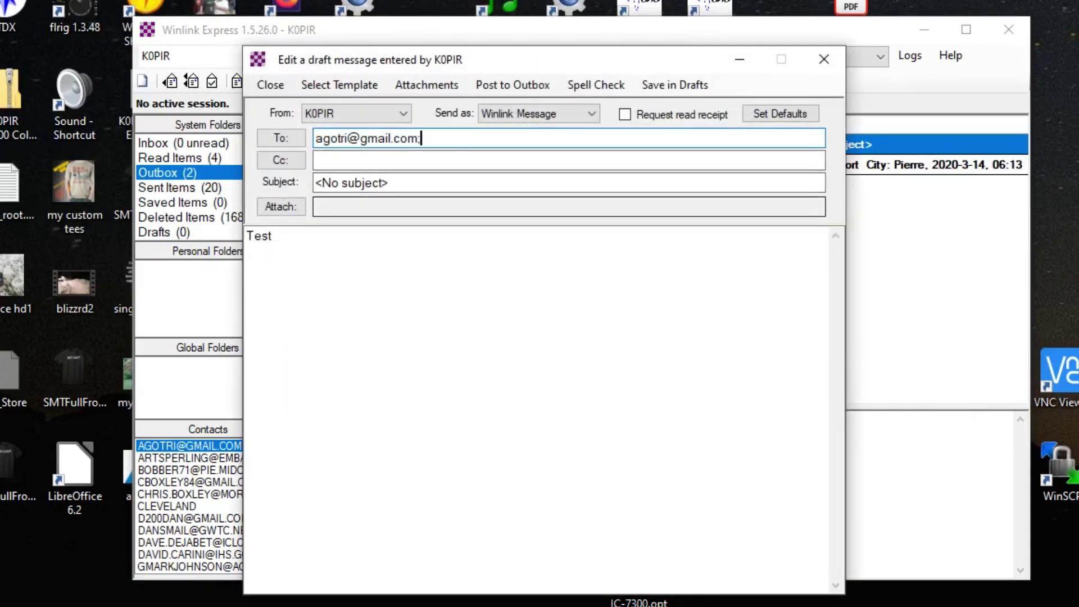
{"action": "key", "text": "Tab"}
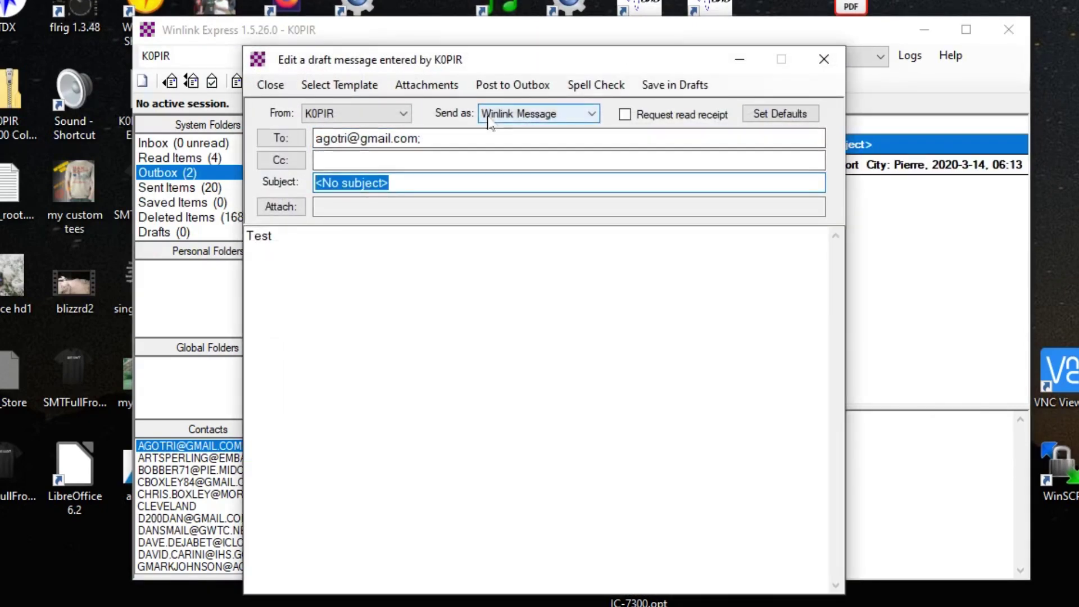
{"action": "type", "text": "Test"}
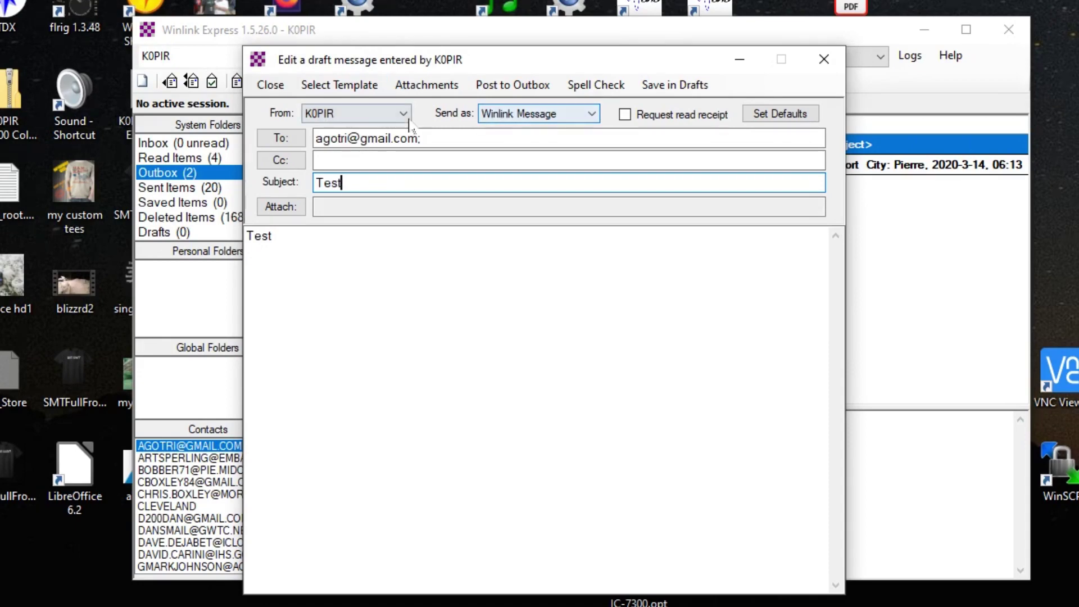
{"action": "left_click", "coordinate": [507, 90]}
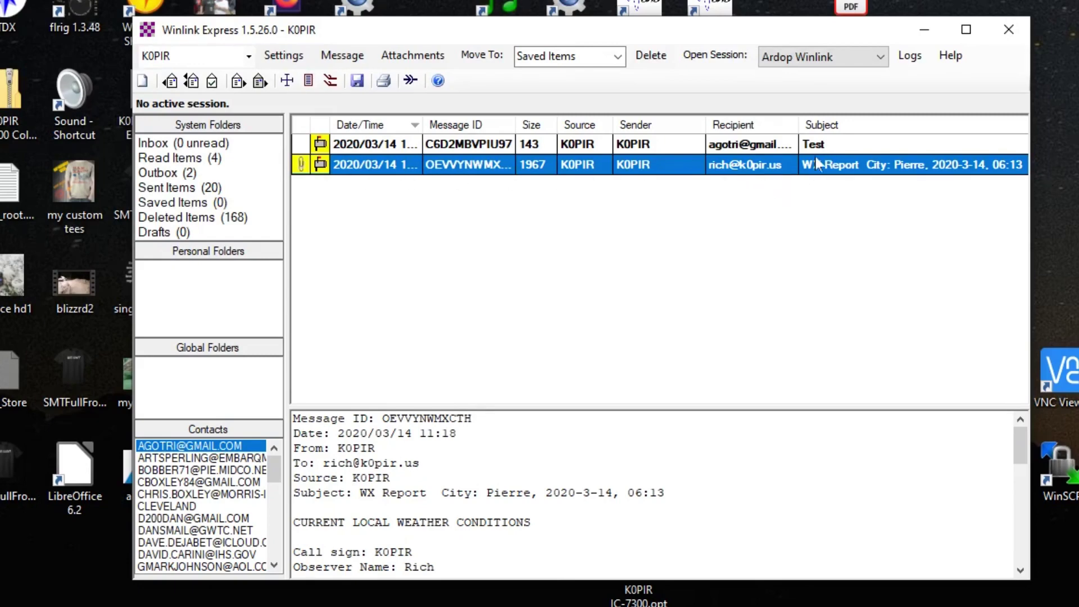
{"action": "left_click", "coordinate": [851, 170]}
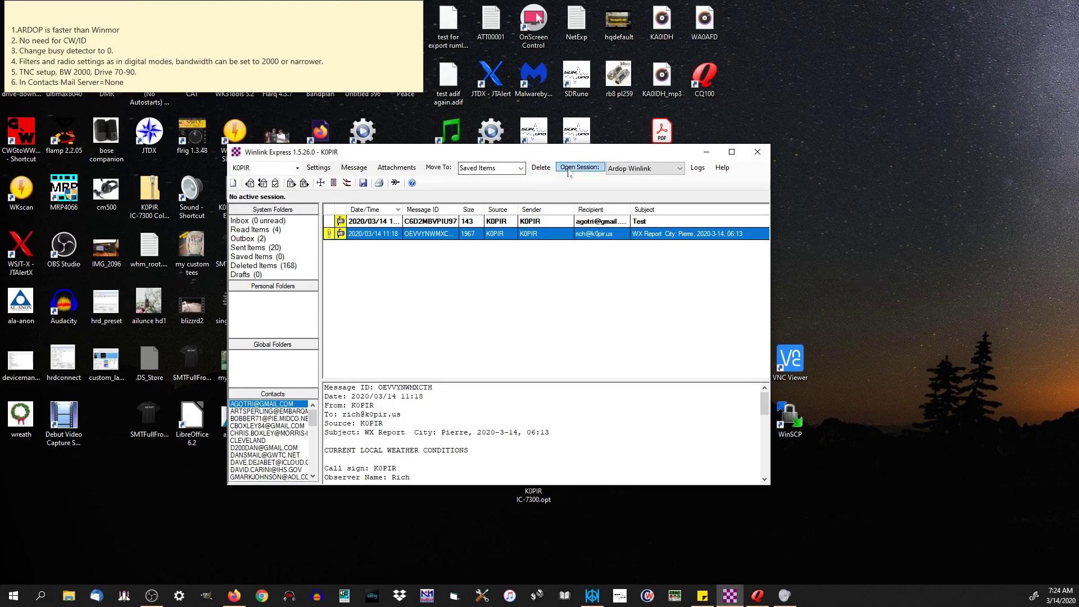
Look through the available session types and open a session with Ardop Winlink kept as the type
{"action": "left_click", "coordinate": [669, 172]}
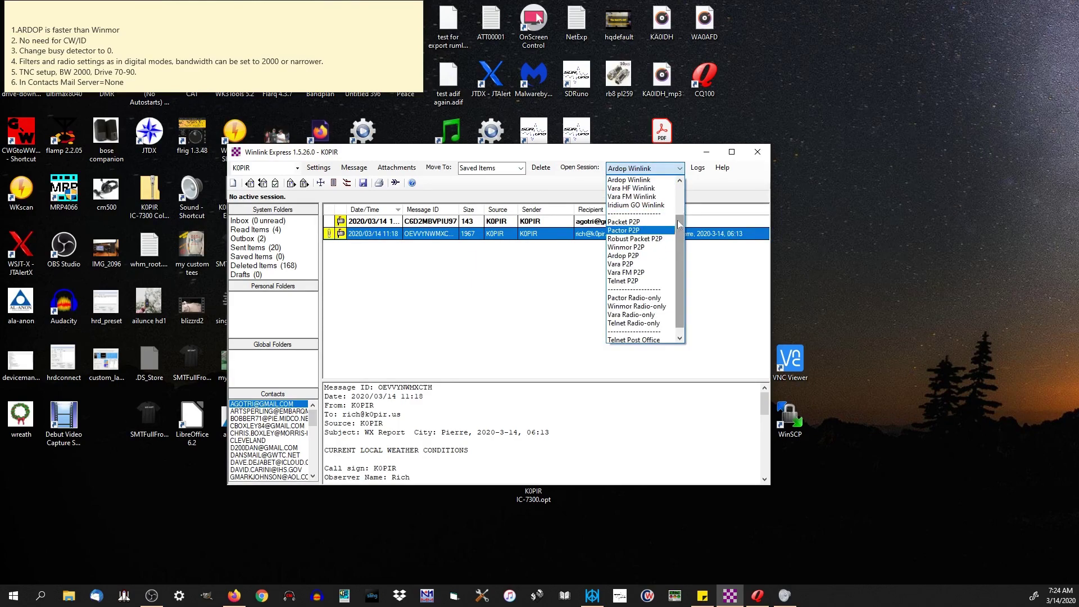
{"action": "left_click_drag", "start_coordinate": [679, 224], "coordinate": [672, 189]}
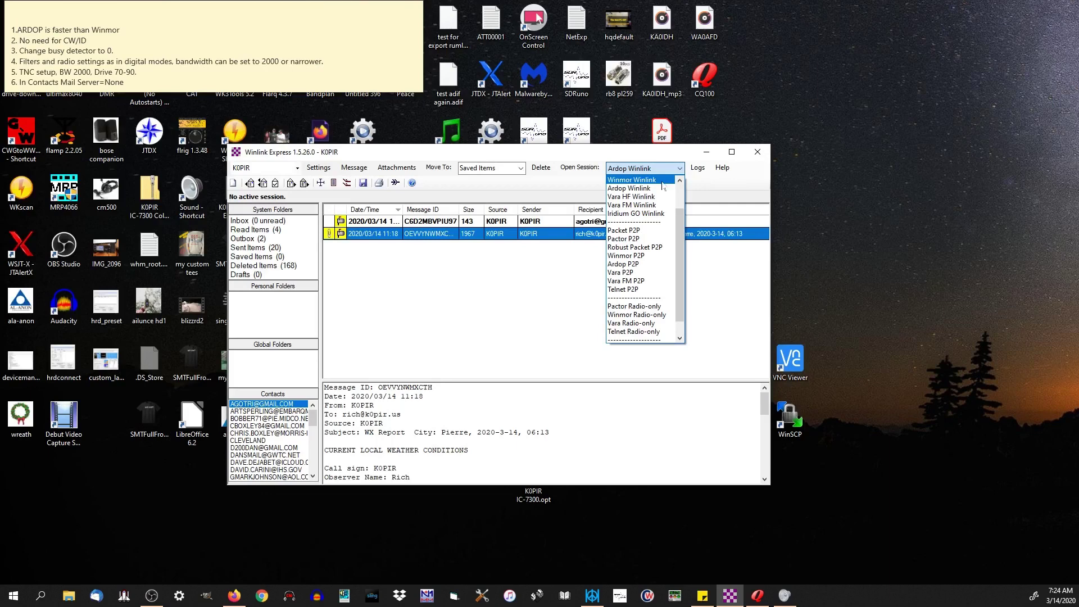
{"action": "left_click", "coordinate": [574, 181]}
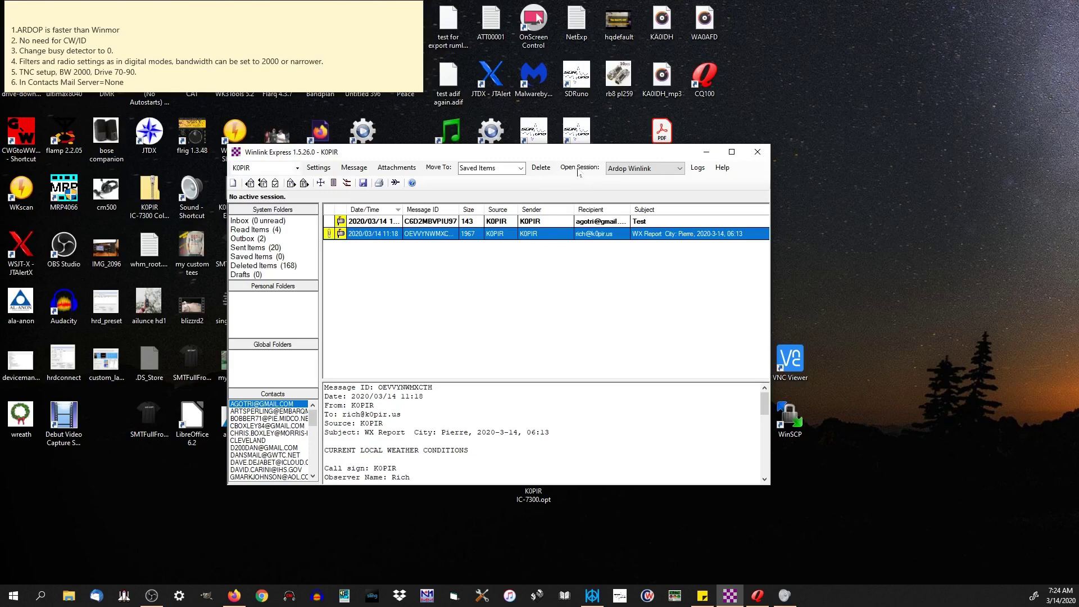
{"action": "left_click", "coordinate": [573, 170]}
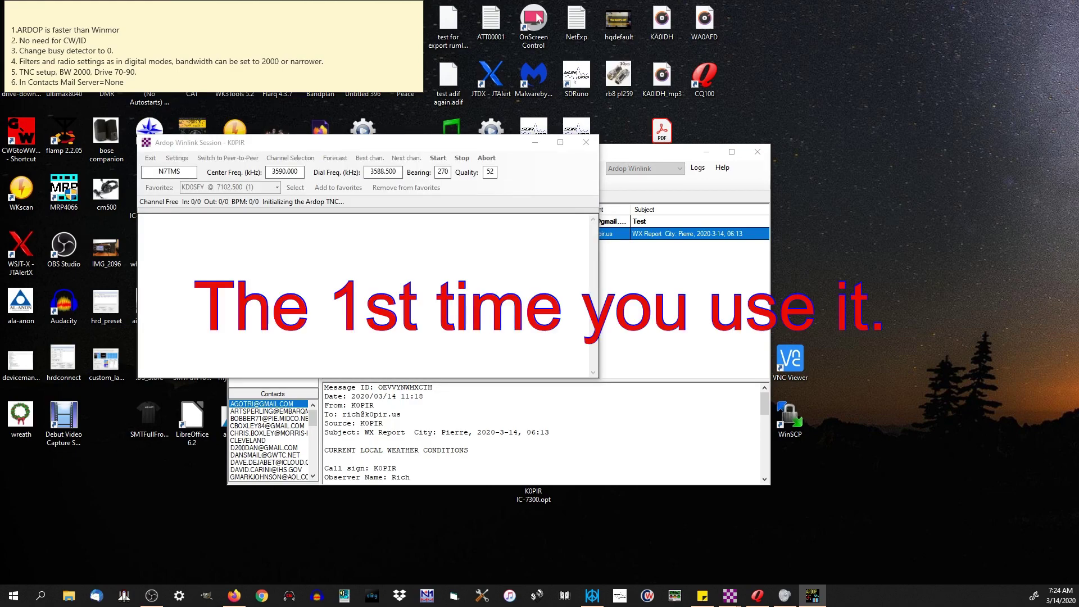
Review the Ardop TNC setup's audio devices, ports, session bandwidth and drive level, then close it without changes
{"action": "left_click", "coordinate": [439, 159]}
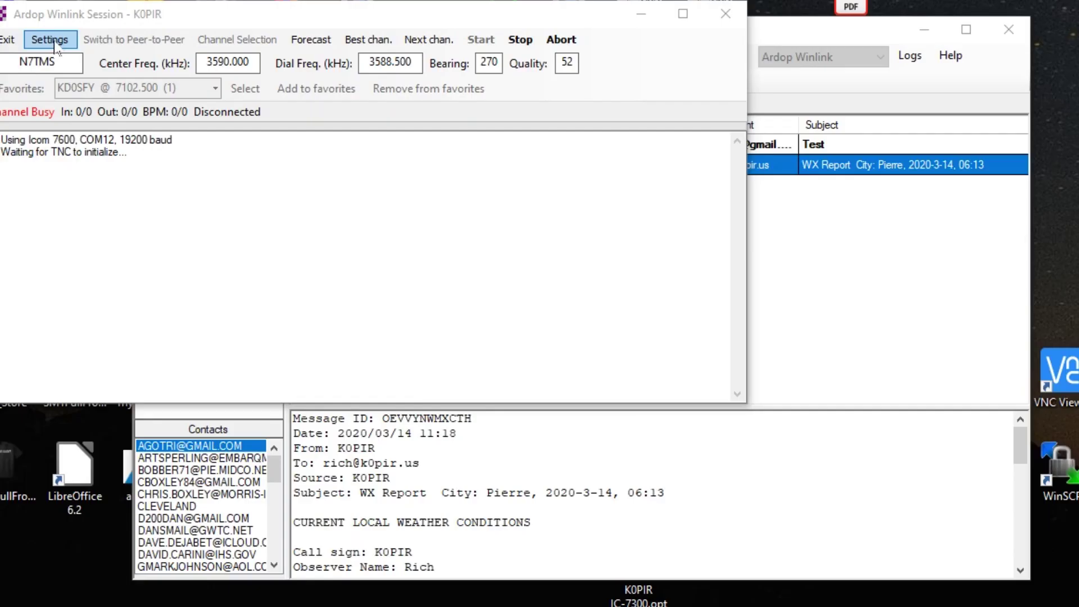
{"action": "left_click", "coordinate": [177, 162]}
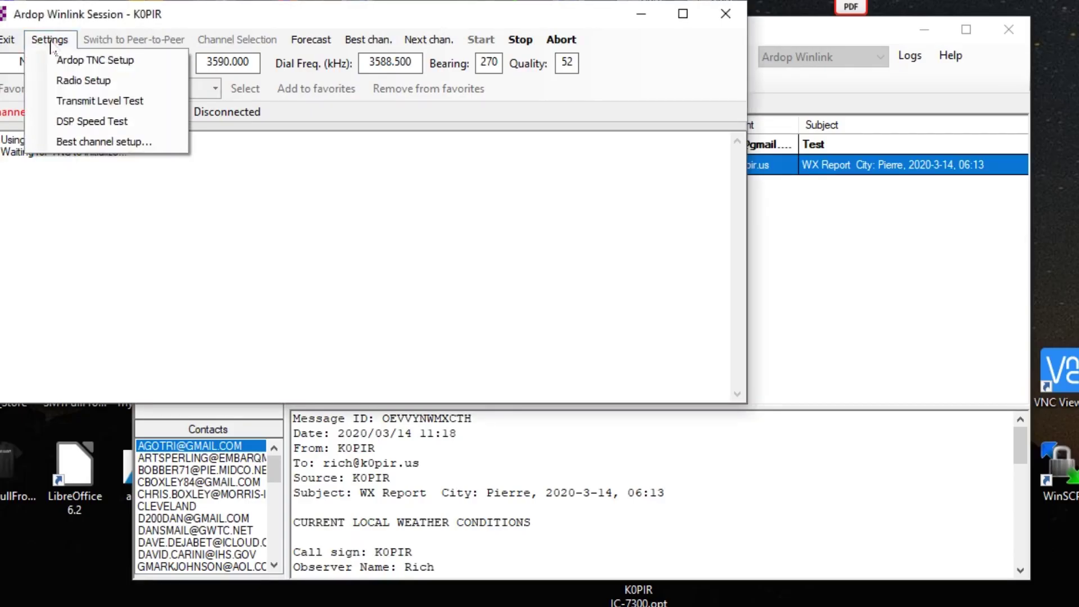
{"action": "left_click", "coordinate": [113, 61]}
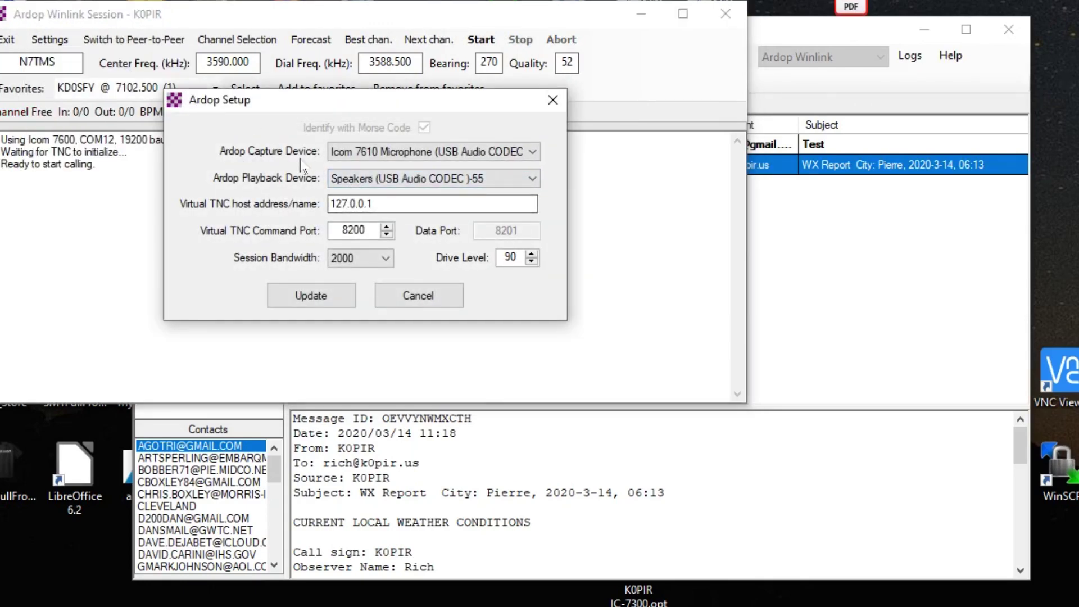
{"action": "left_click", "coordinate": [351, 163]}
{"action": "left_click", "coordinate": [423, 294]}
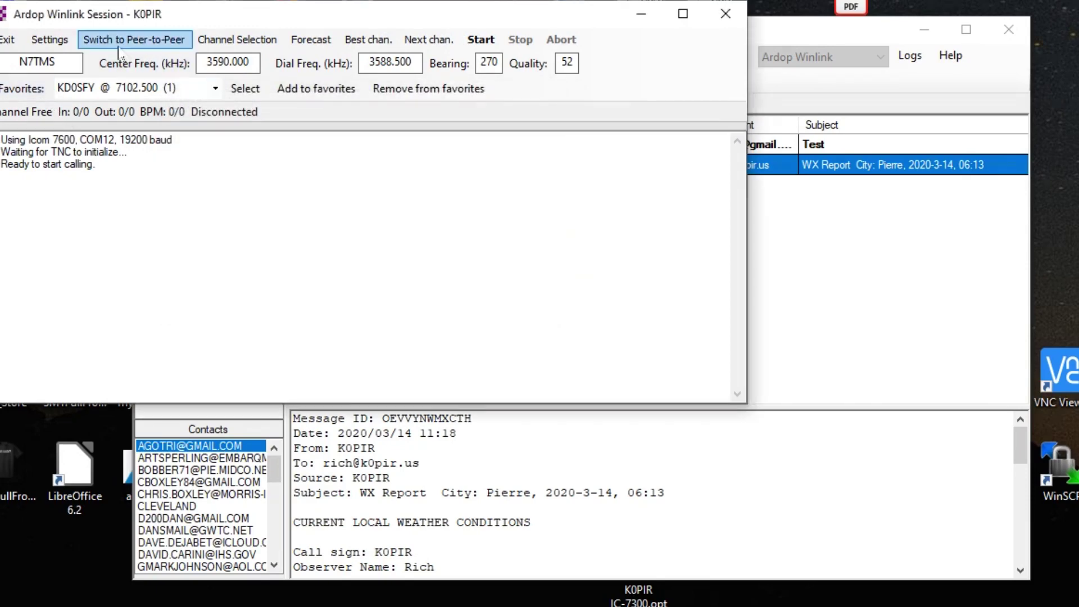
Review the Ardop Winlink settings' radio model, radio control port and PTT port choices, then close them without changes
{"action": "left_click", "coordinate": [49, 40]}
{"action": "left_click", "coordinate": [62, 80]}
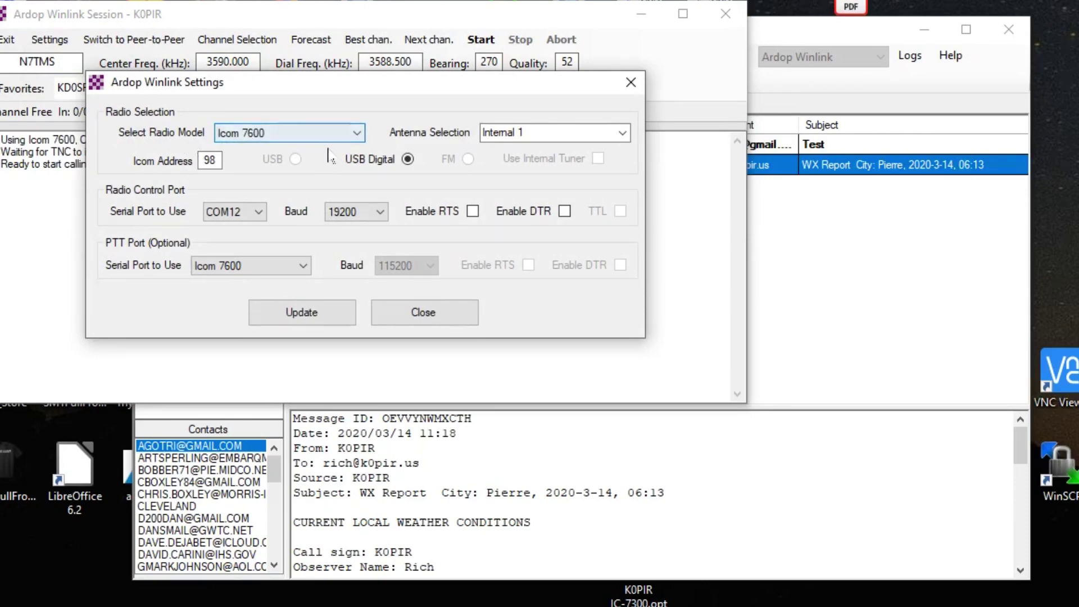
{"action": "left_click", "coordinate": [357, 135]}
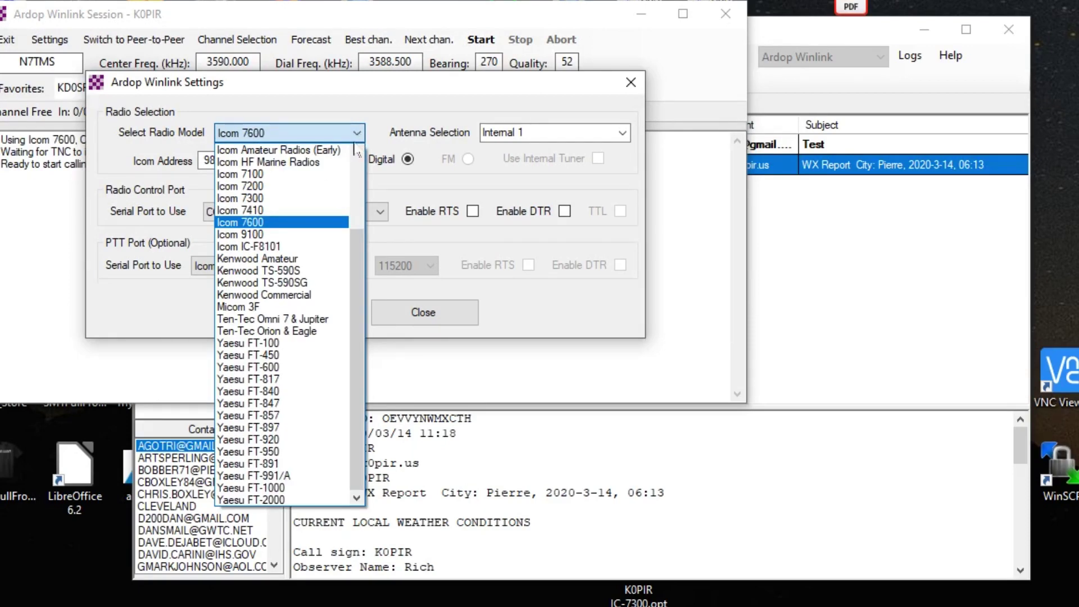
{"action": "left_click", "coordinate": [387, 100]}
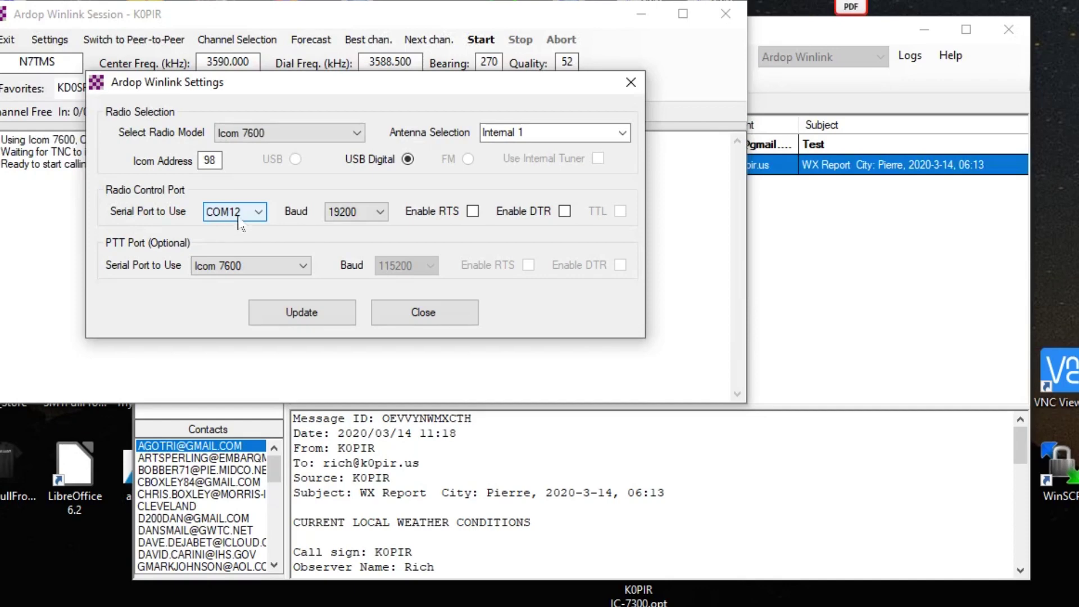
{"action": "left_click", "coordinate": [258, 216]}
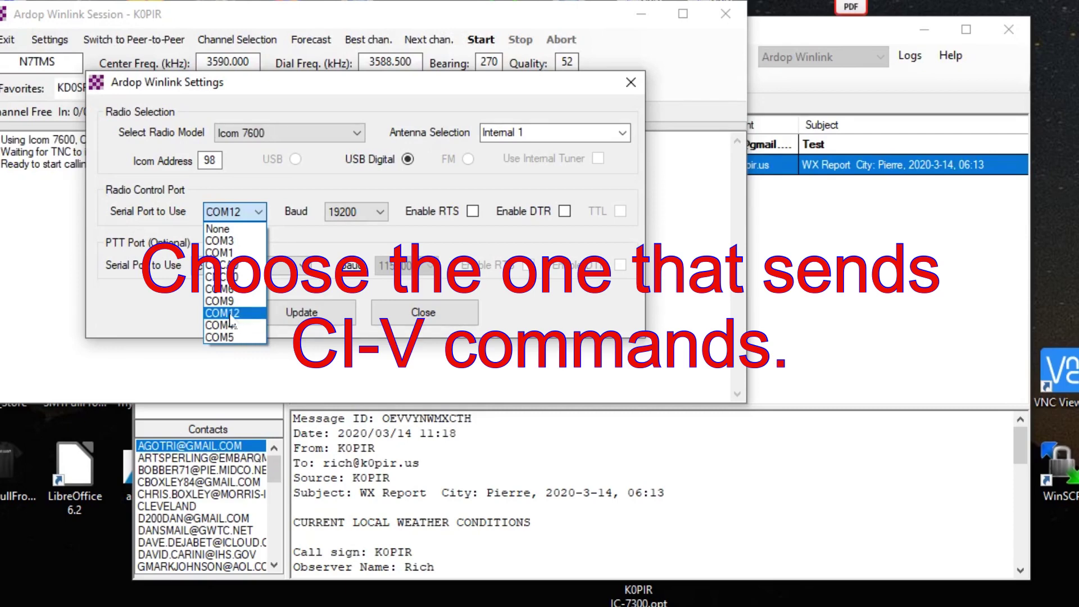
{"action": "left_click", "coordinate": [299, 238]}
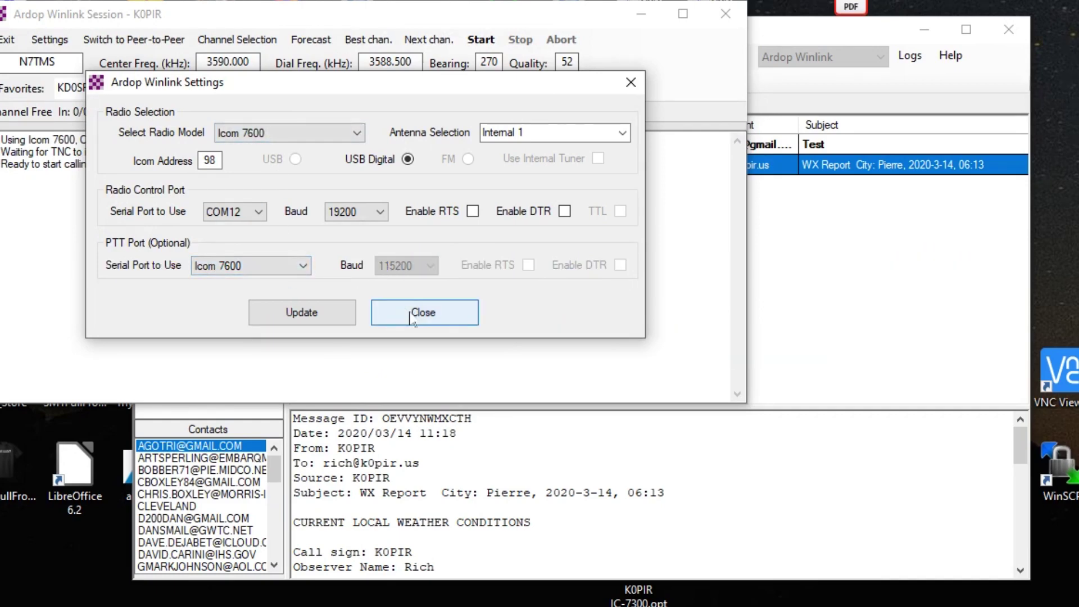
{"action": "left_click", "coordinate": [302, 268]}
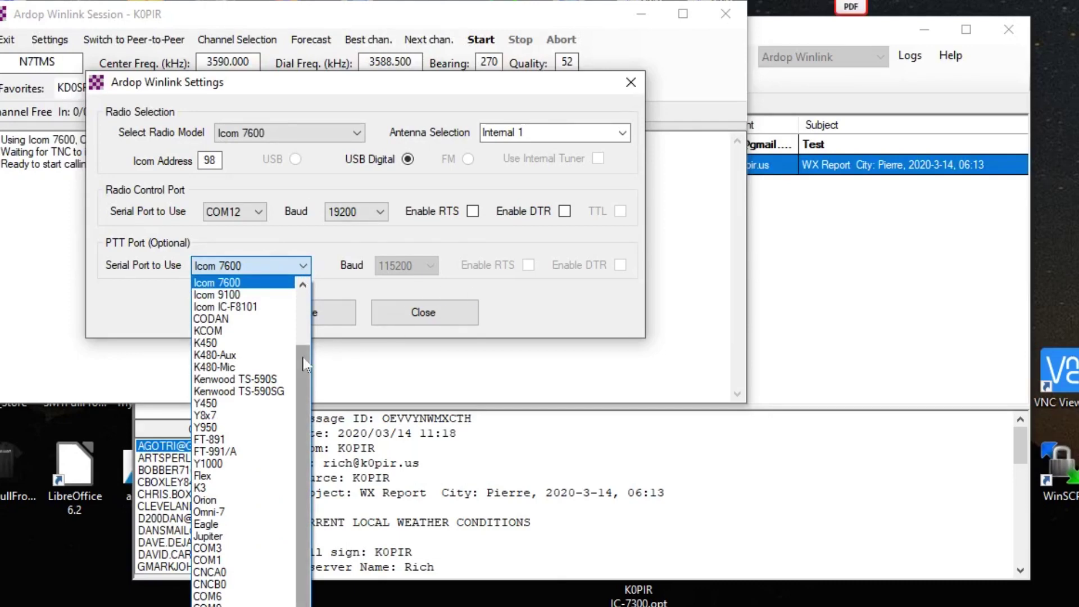
{"action": "scroll", "coordinate": [236, 315], "scroll_direction": "up", "scroll_amount": 2}
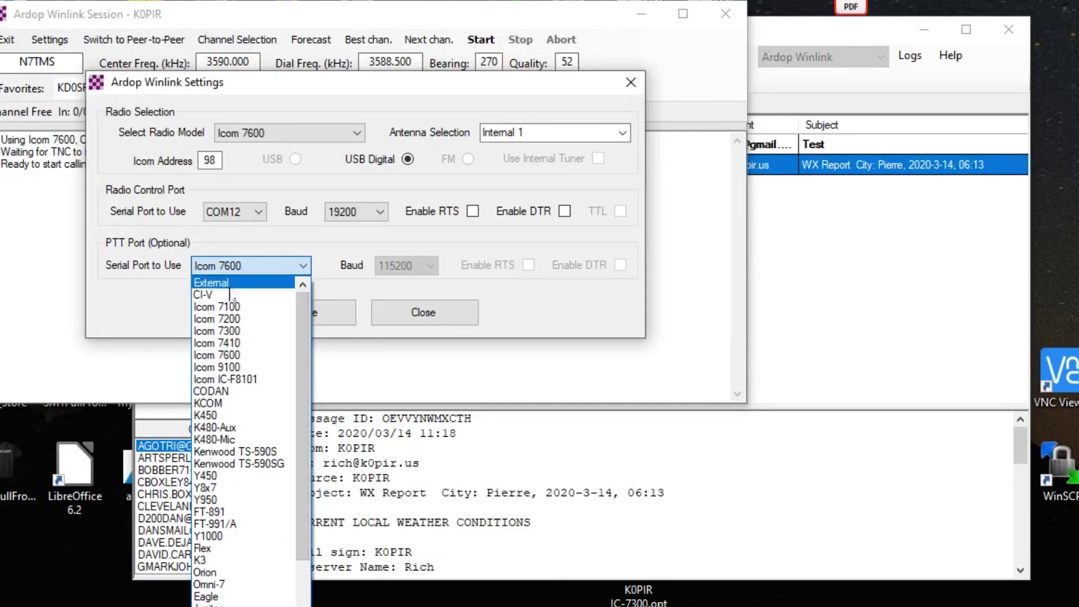
{"action": "left_click", "coordinate": [440, 314]}
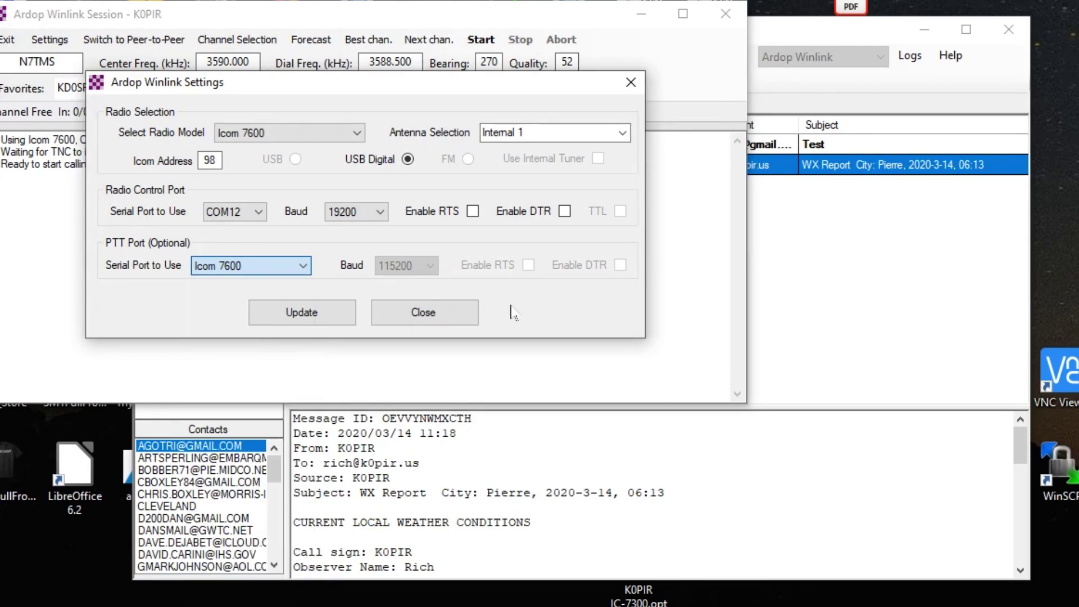
{"action": "left_click", "coordinate": [394, 311]}
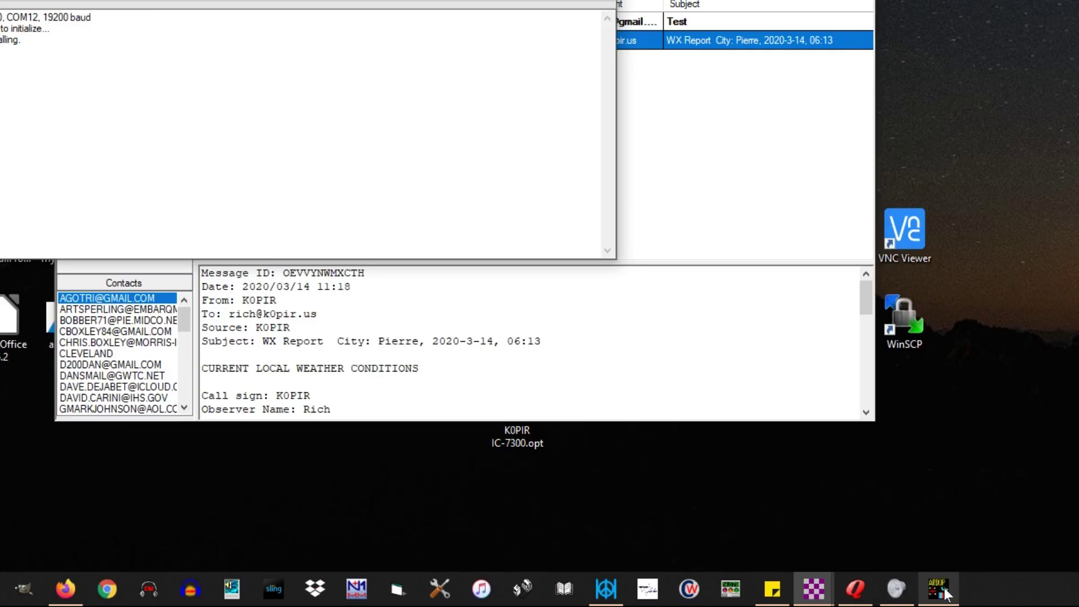
Turn off CW ID in the ARDOP virtual TNC setup and save the settings to the ini file
{"action": "left_click", "coordinate": [939, 589]}
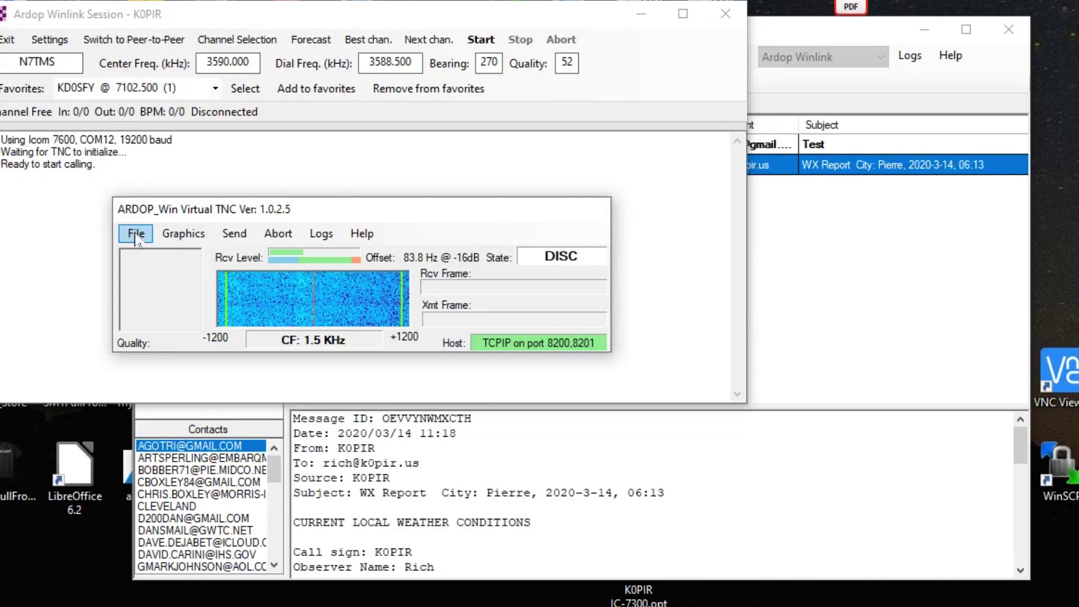
{"action": "left_click", "coordinate": [136, 235]}
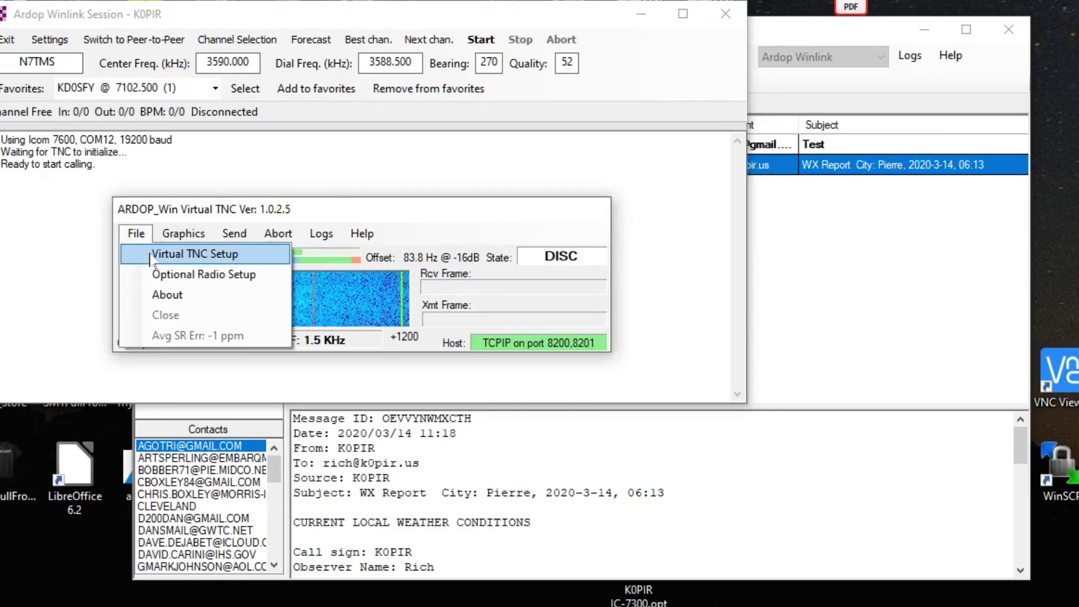
{"action": "left_click", "coordinate": [154, 254]}
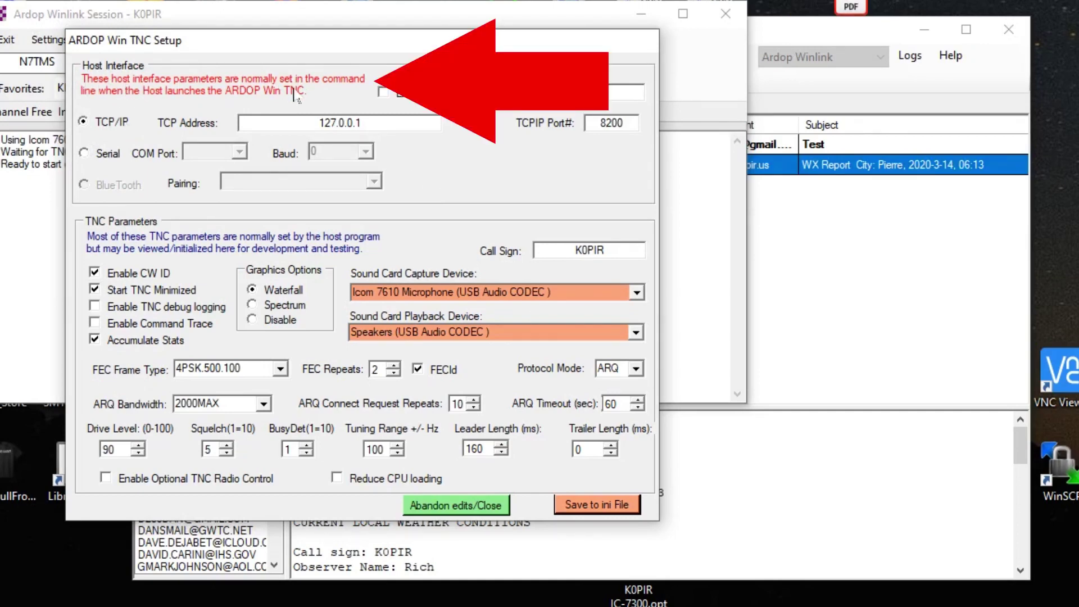
{"action": "left_click", "coordinate": [93, 275]}
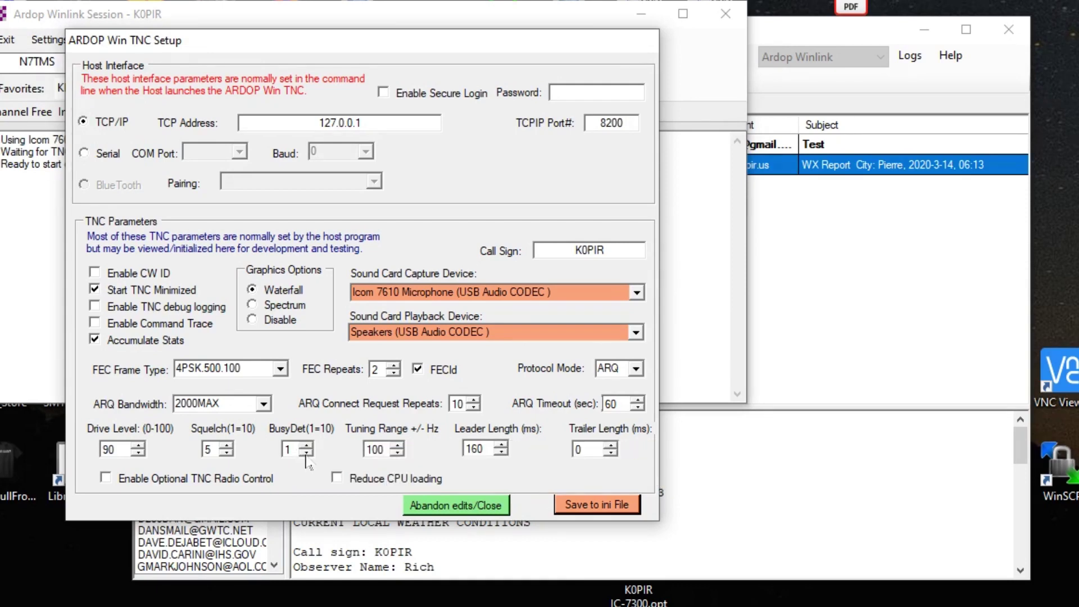
{"action": "left_click", "coordinate": [307, 453]}
{"action": "left_click", "coordinate": [94, 289]}
{"action": "left_click", "coordinate": [615, 509]}
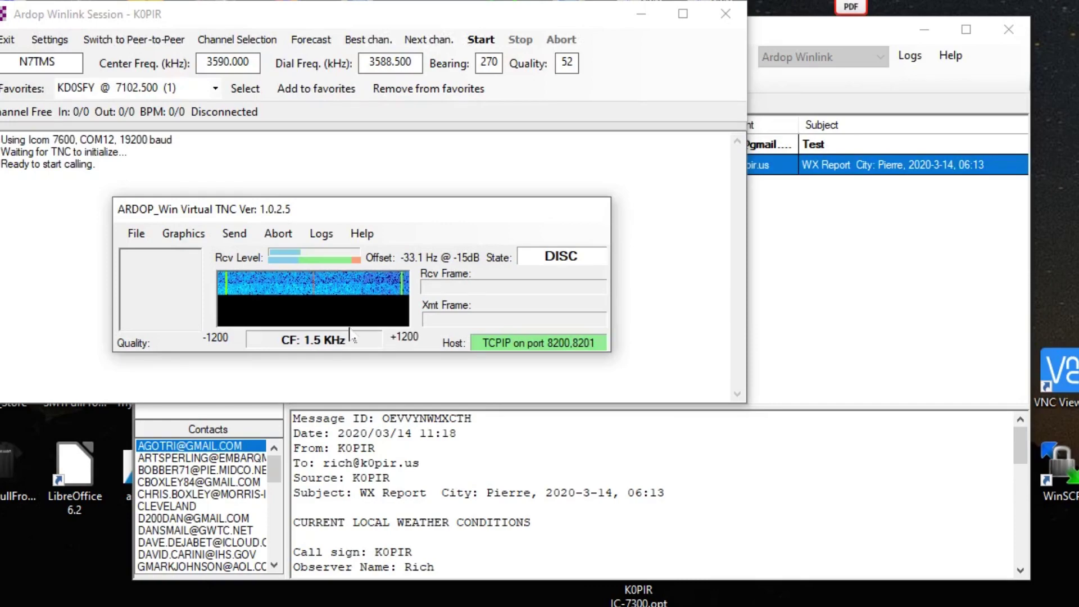
Reopen the virtual TNC setup to check the saved parameters and close it without edits
{"action": "left_click", "coordinate": [136, 234]}
{"action": "left_click", "coordinate": [147, 251]}
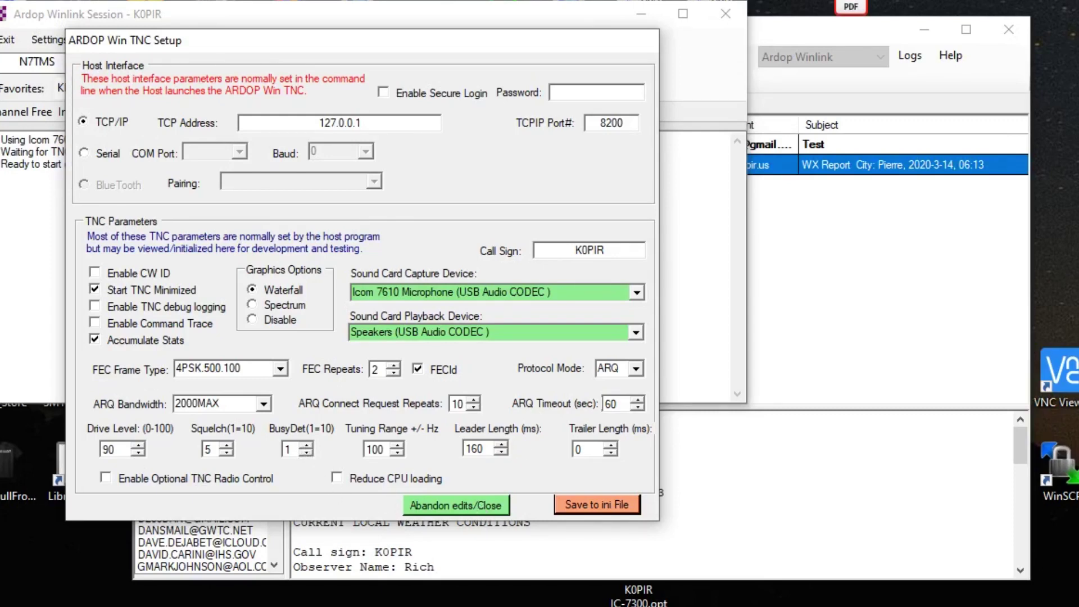
{"action": "left_click", "coordinate": [467, 505]}
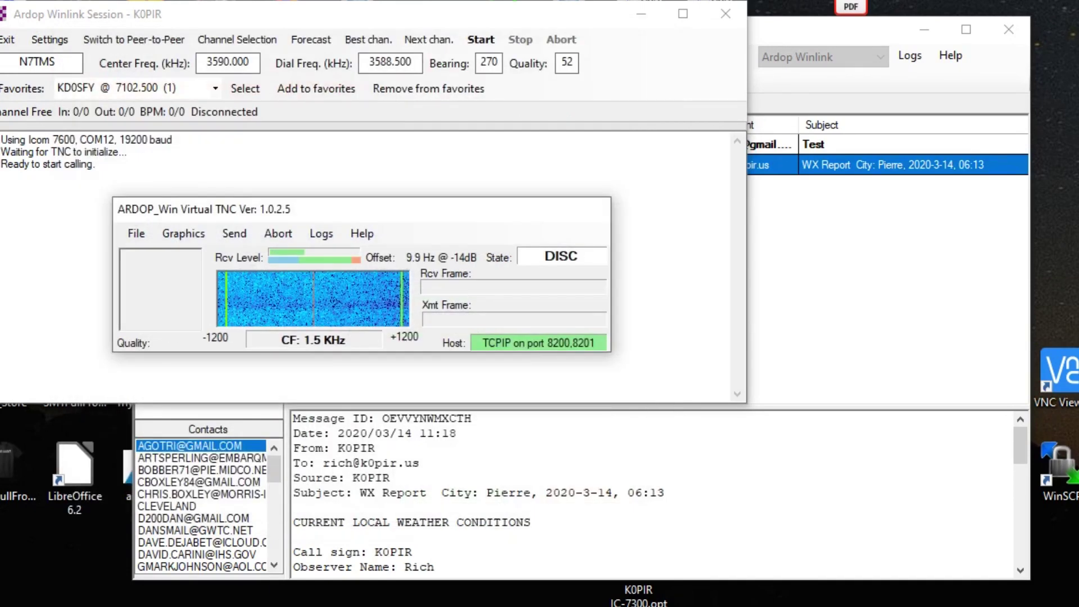
{"action": "left_click", "coordinate": [143, 238]}
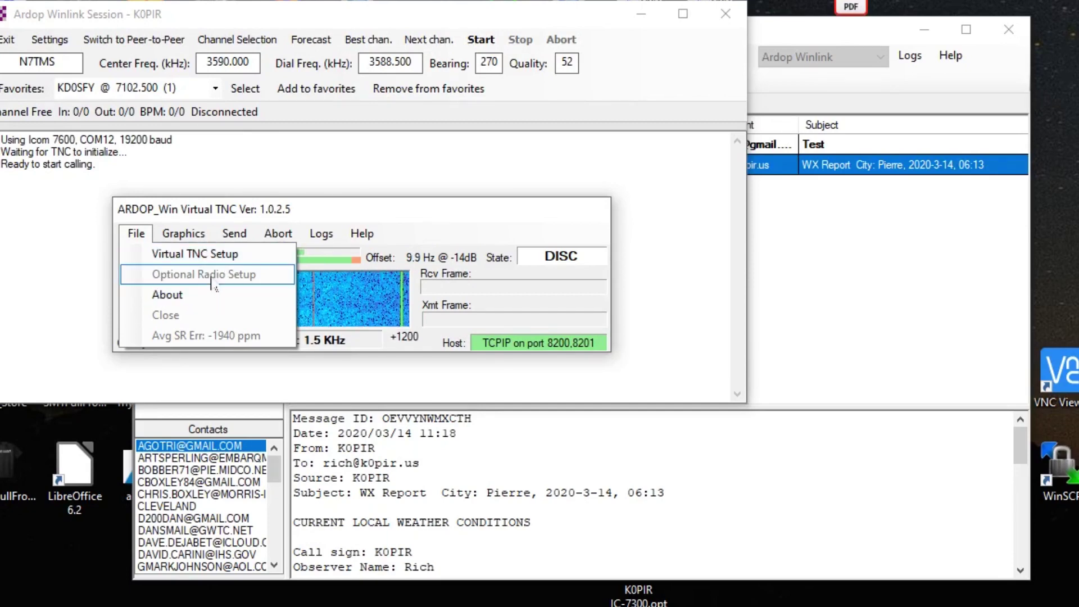
{"action": "left_click", "coordinate": [347, 221]}
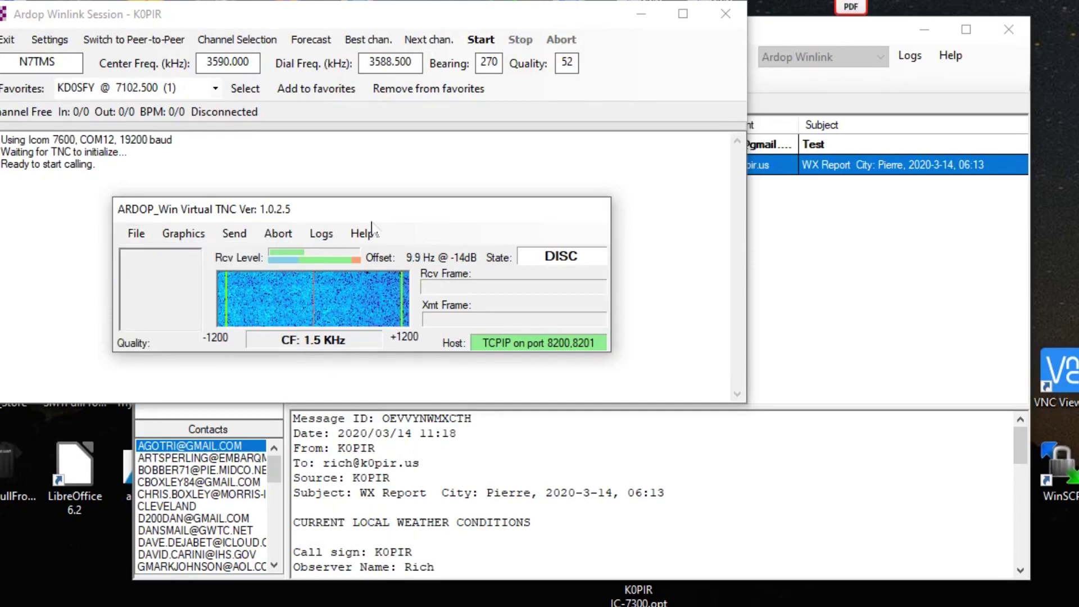
{"action": "left_click", "coordinate": [201, 236]}
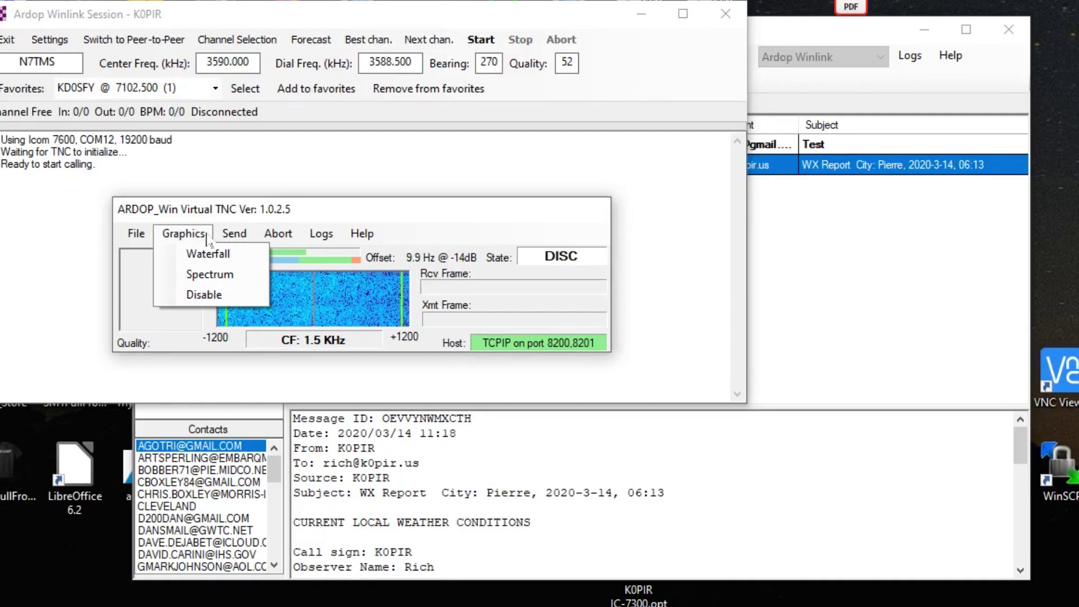
Send the 50 Baud Two tone Test from the ARDOP virtual TNC
{"action": "mouse_move", "coordinate": [235, 239]}
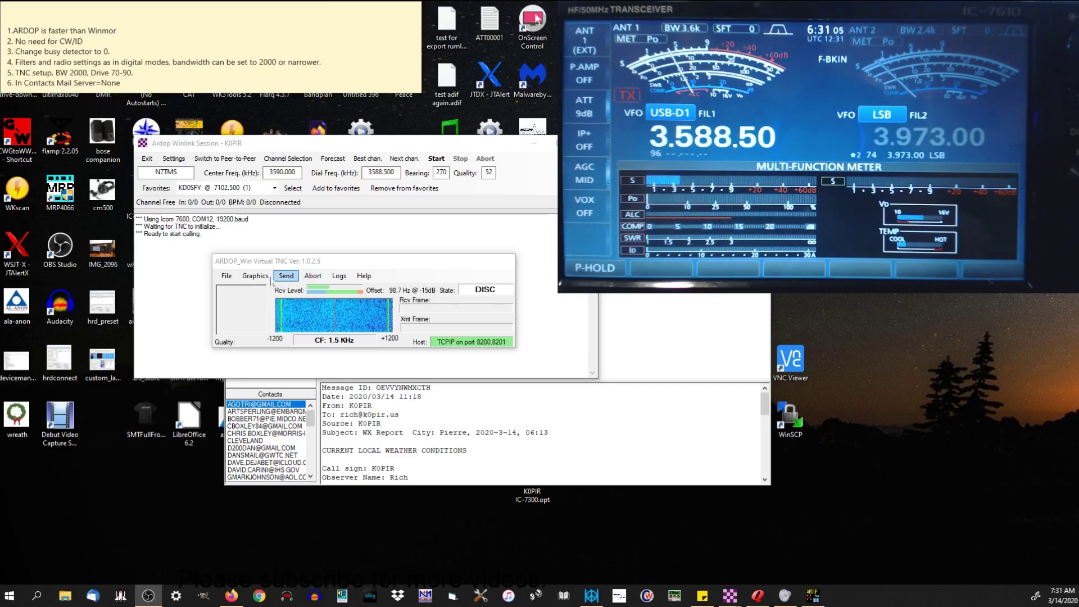
{"action": "left_click", "coordinate": [292, 281]}
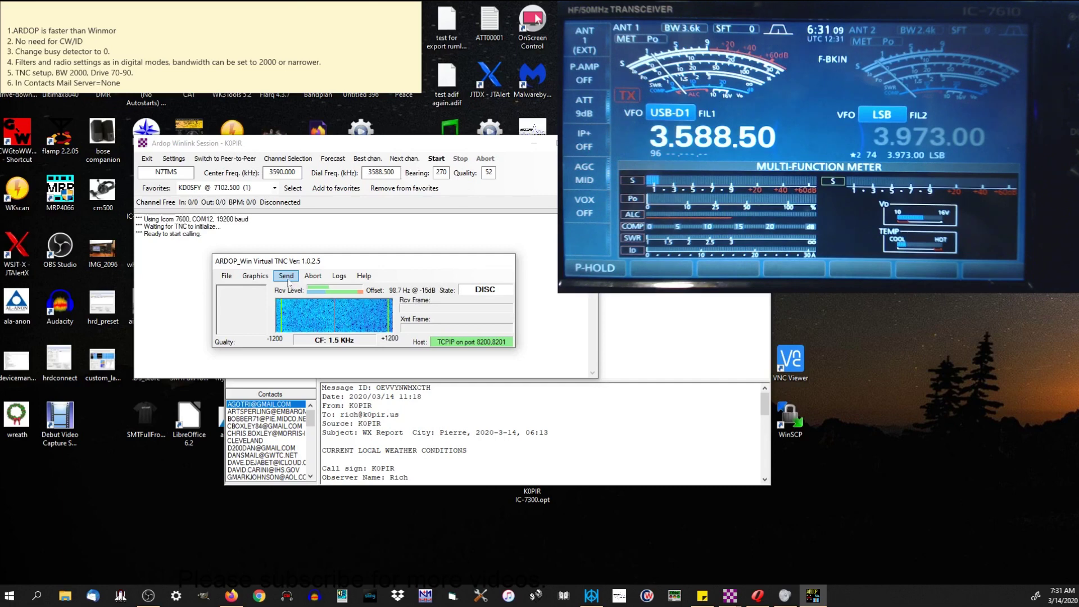
{"action": "left_click", "coordinate": [286, 276]}
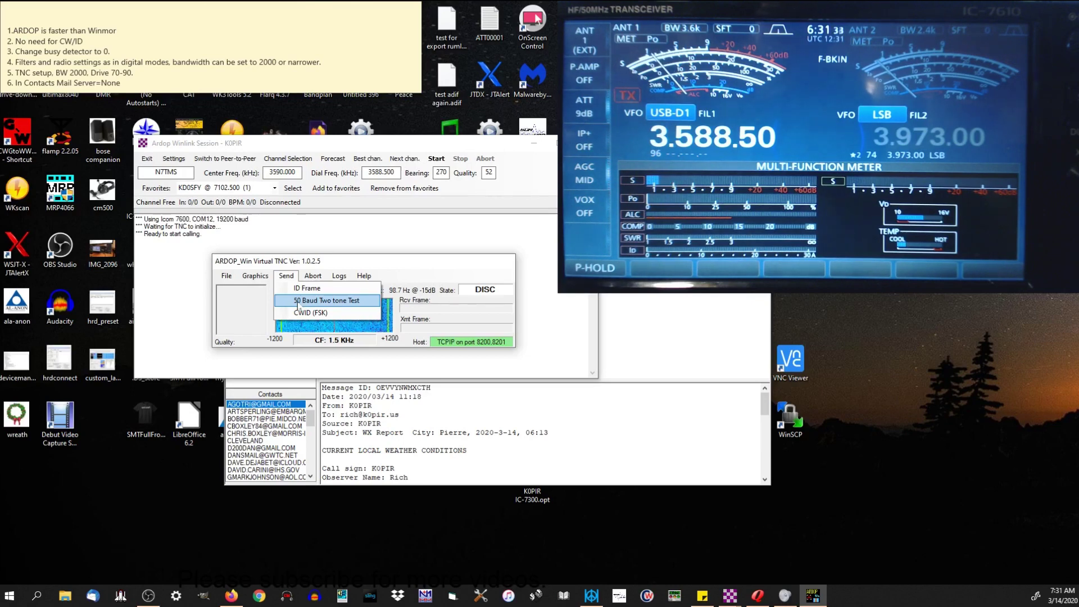
{"action": "left_click", "coordinate": [298, 307]}
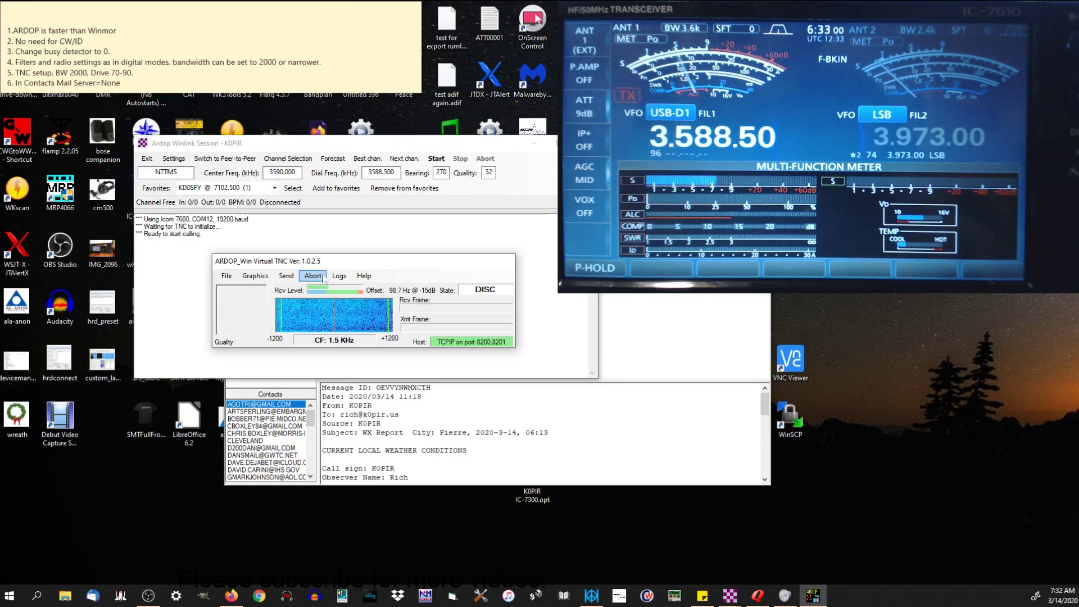
Lower the drive level to 70 in the virtual TNC setup and save it to the ini file
{"action": "left_click", "coordinate": [231, 280]}
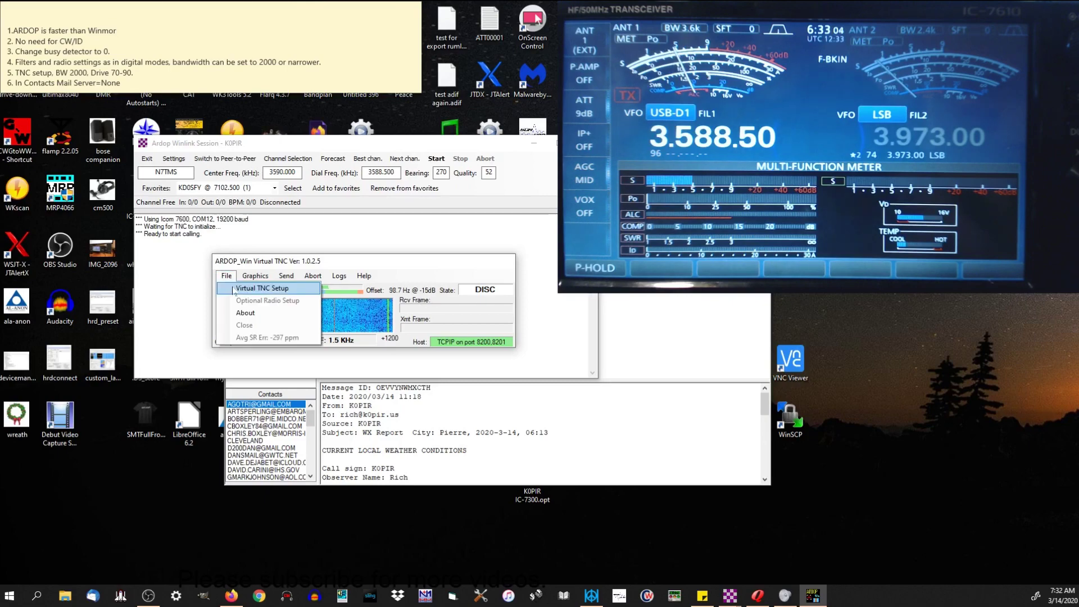
{"action": "left_click", "coordinate": [234, 289]}
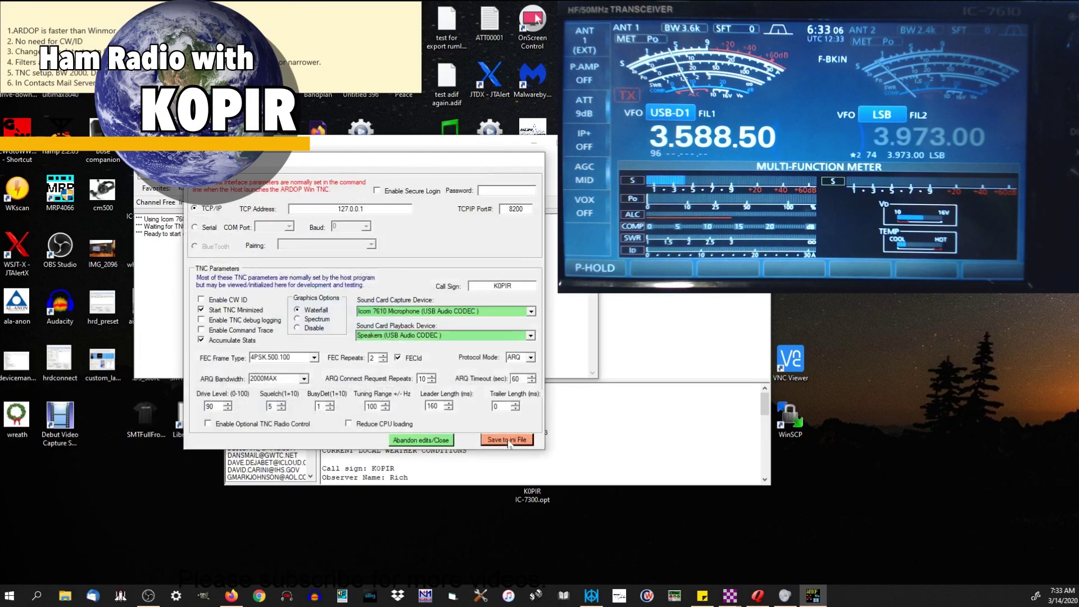
{"action": "left_click", "coordinate": [228, 409]}
{"action": "left_click", "coordinate": [228, 410]}
{"action": "left_click", "coordinate": [228, 409]}
{"action": "left_click", "coordinate": [227, 409]}
{"action": "left_click", "coordinate": [227, 410]}
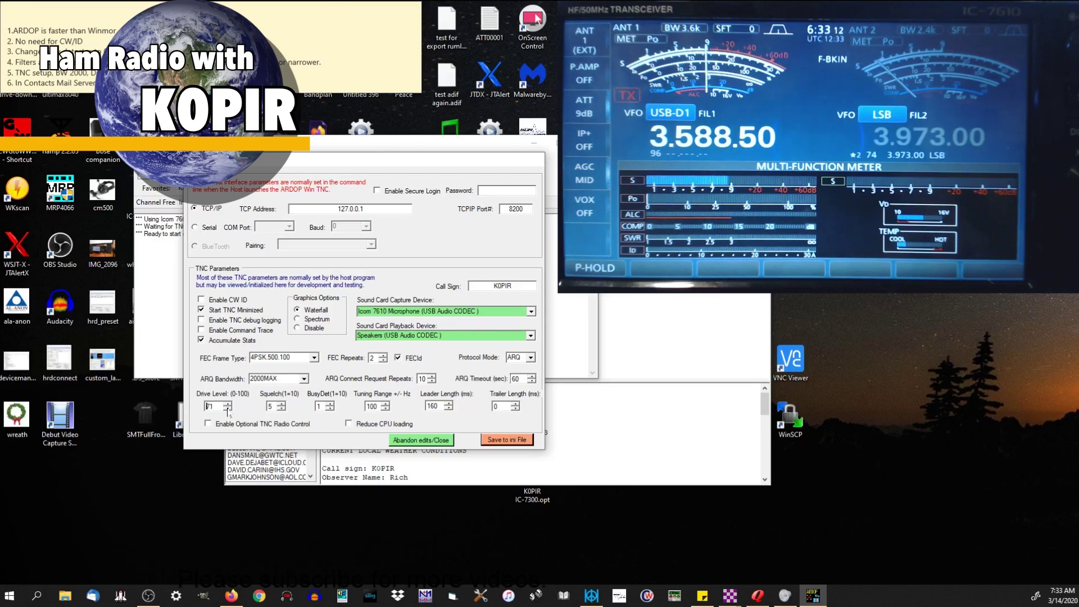
{"action": "left_click", "coordinate": [495, 440]}
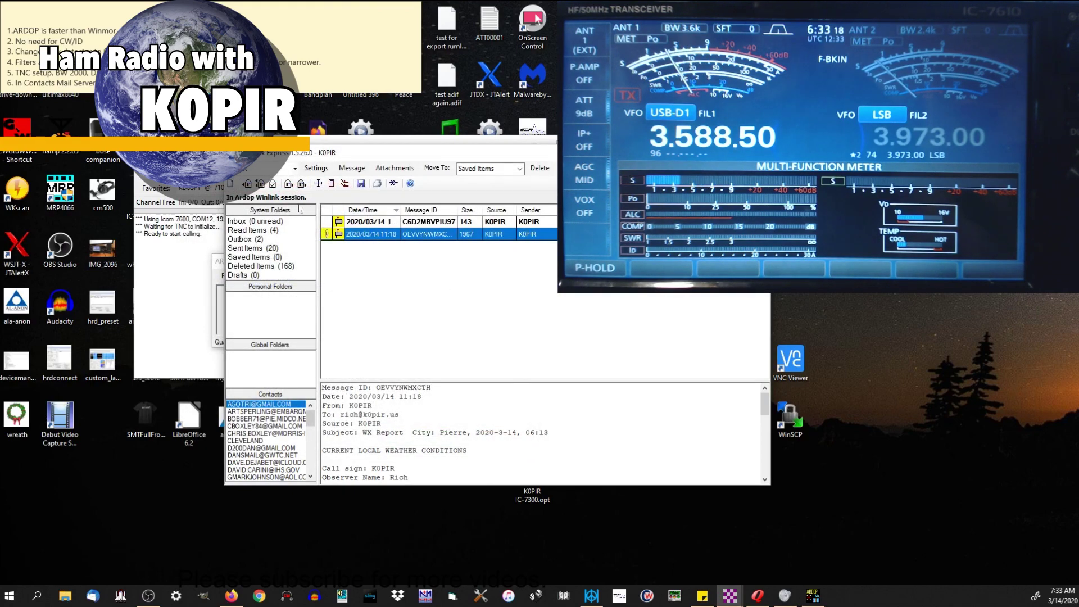
Bring the virtual TNC window forward at its normal size and send another 50 Baud Two tone Test
{"action": "left_click", "coordinate": [218, 265]}
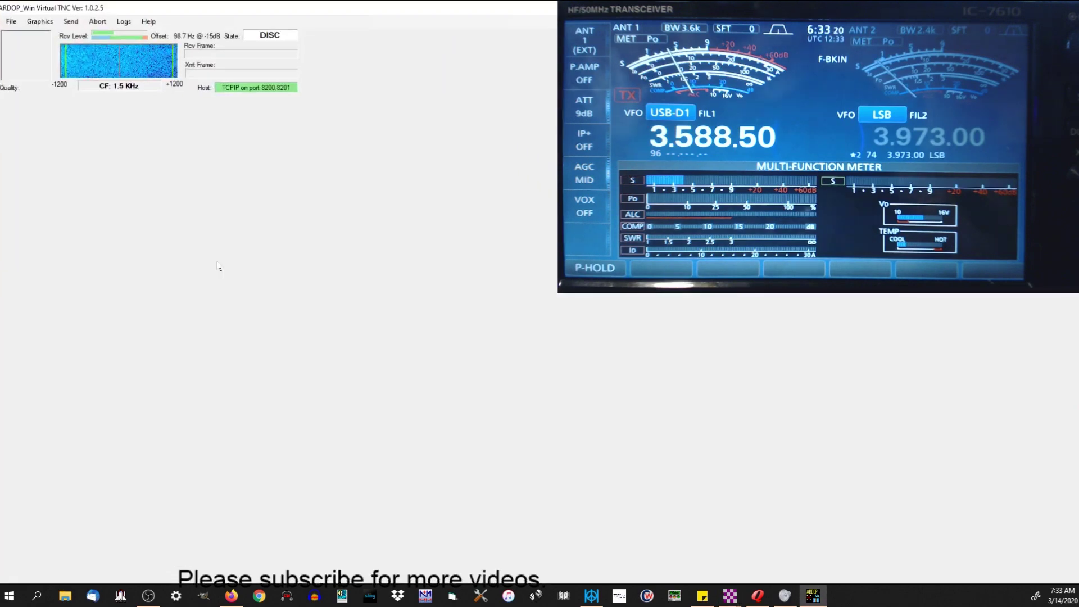
{"action": "key", "text": "super+Down"}
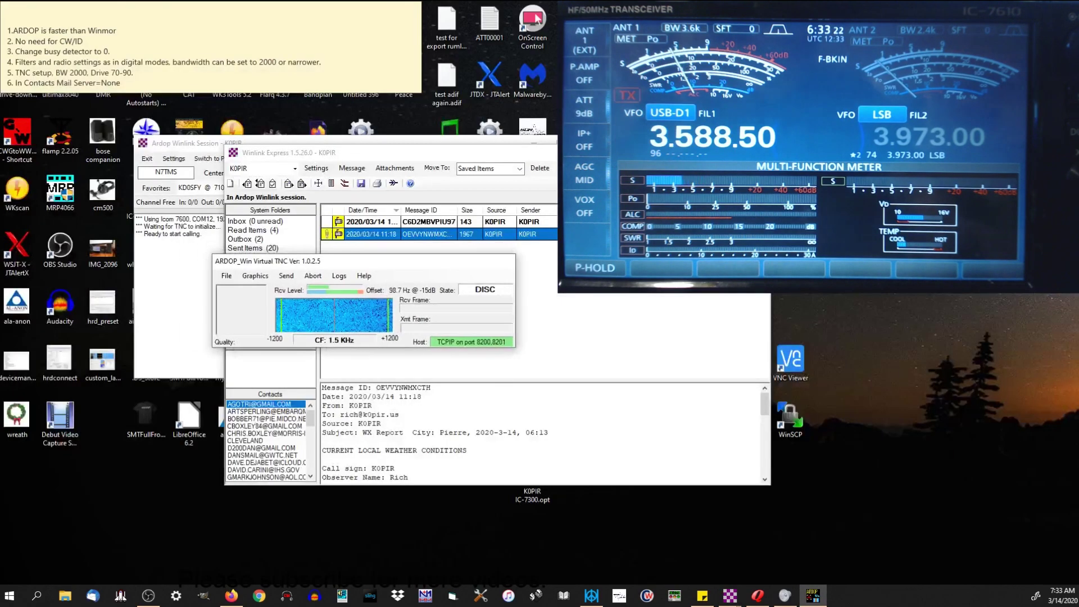
{"action": "left_click", "coordinate": [292, 281]}
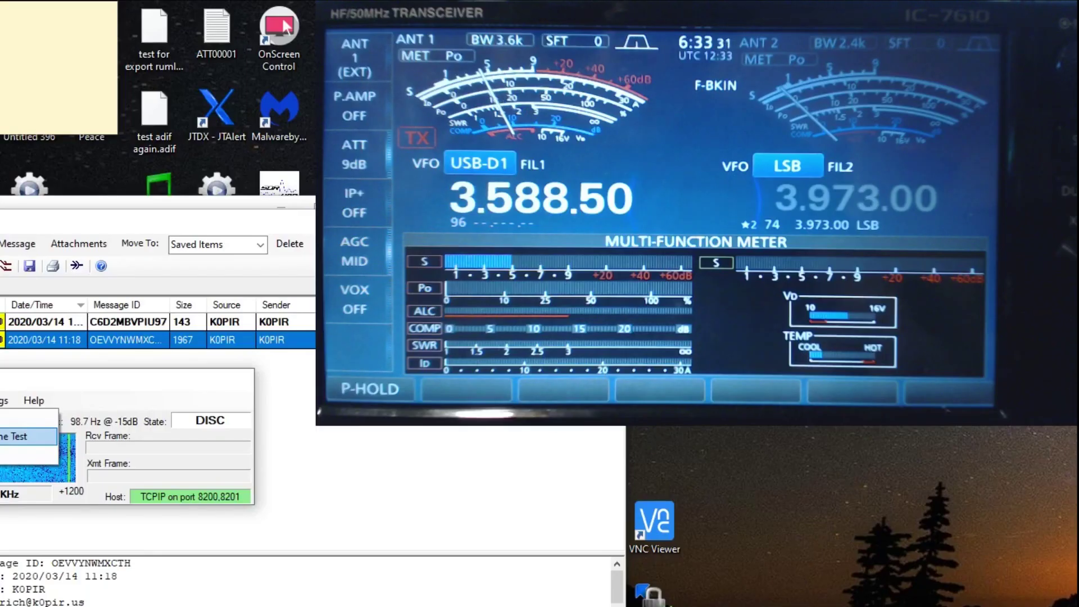
{"action": "left_click", "coordinate": [302, 301]}
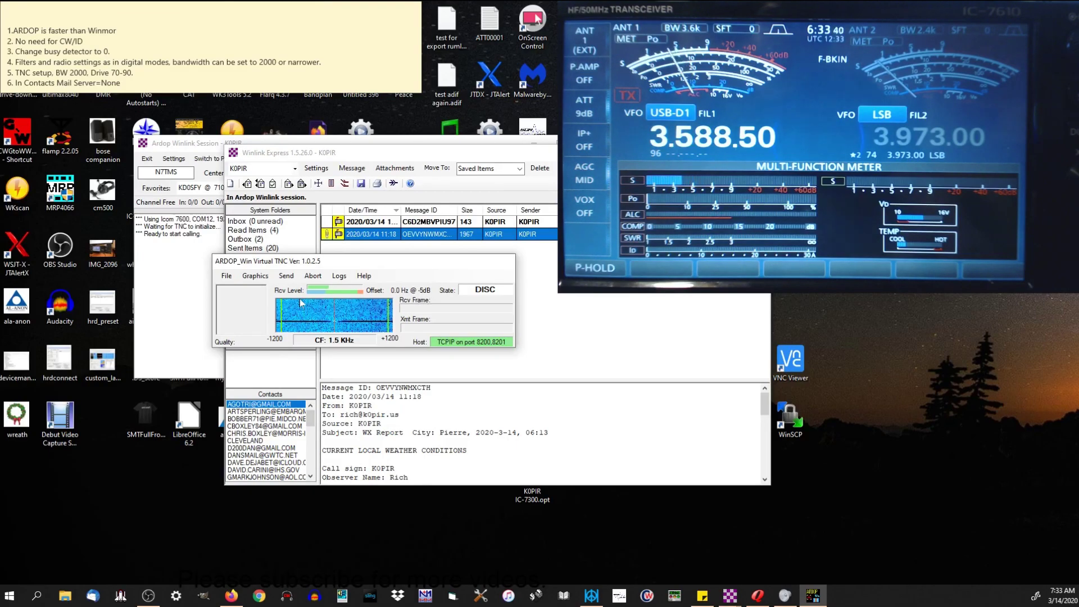
Raise the TNC's drive level again, saving it to the ini file, and repeat the 50 Baud Two tone Test
{"action": "left_click", "coordinate": [227, 275]}
{"action": "left_click", "coordinate": [259, 291]}
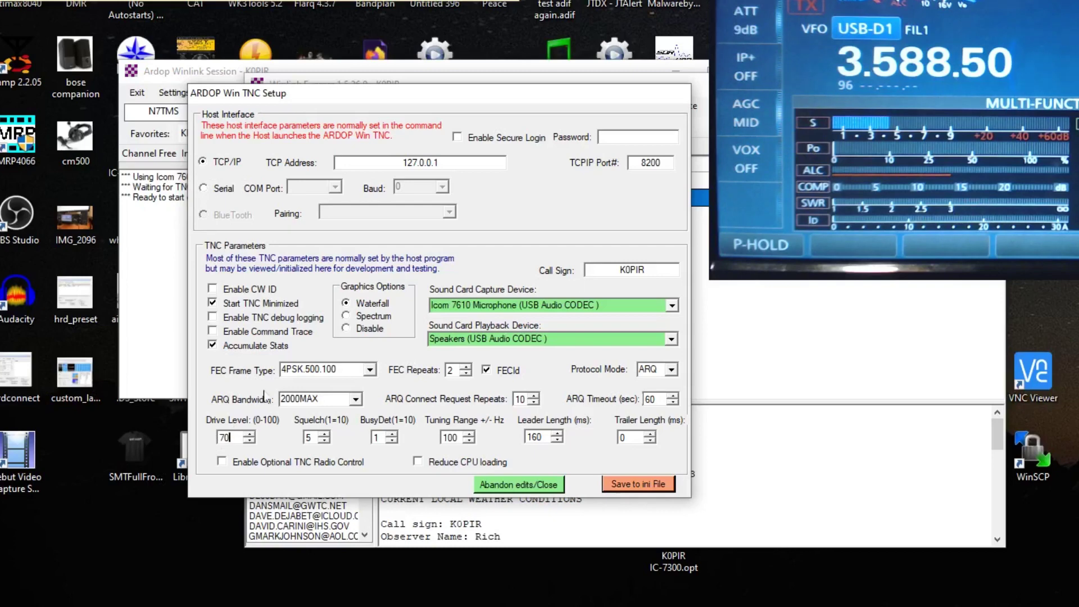
{"action": "type", "text": "9"}
{"action": "left_click", "coordinate": [626, 485]}
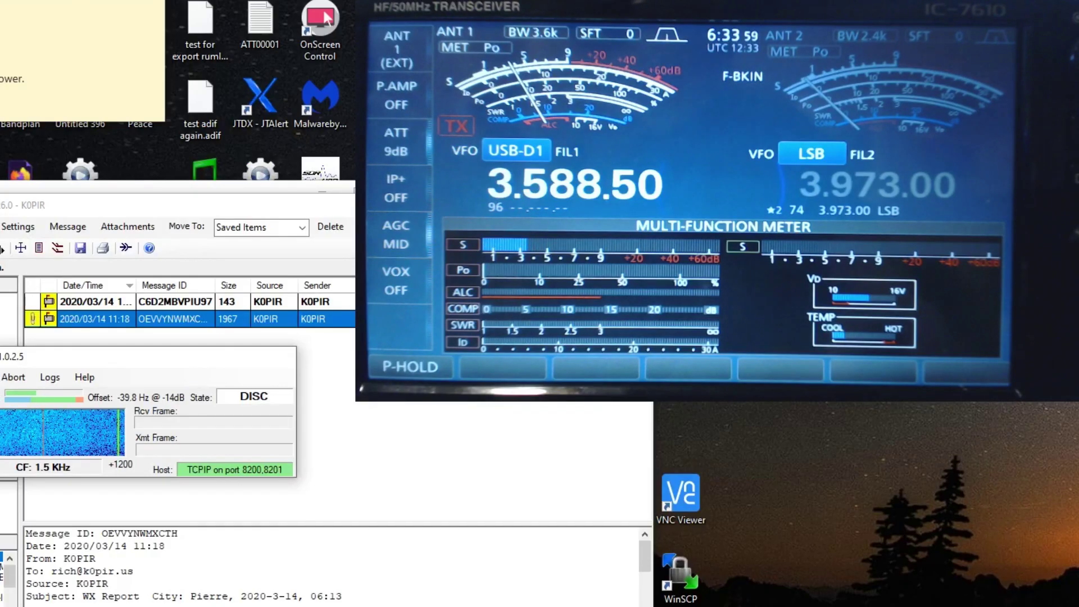
{"action": "left_click", "coordinate": [0, 378]}
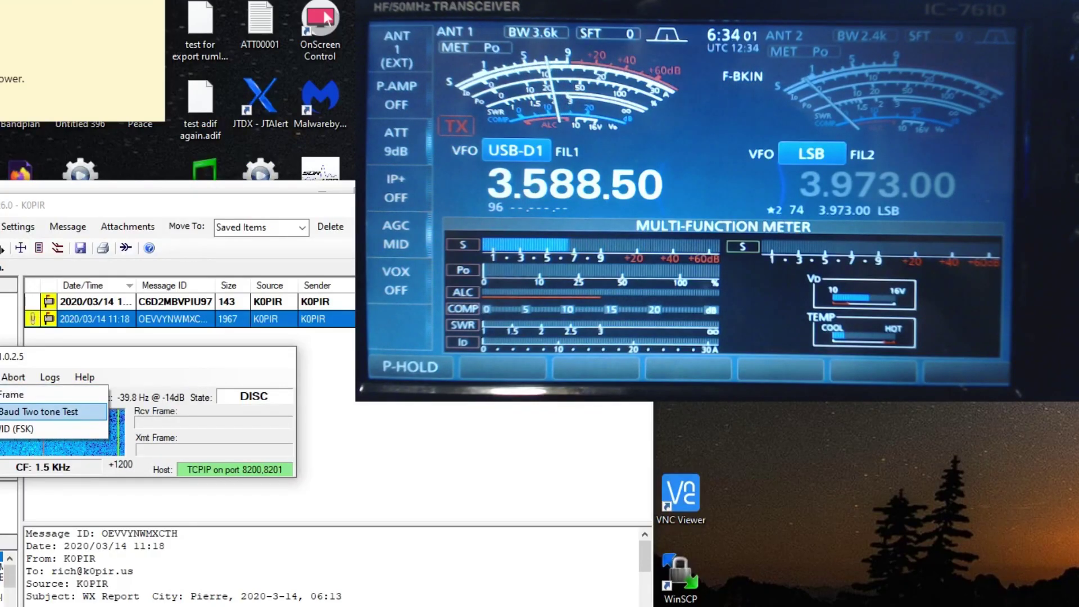
{"action": "left_click", "coordinate": [22, 412]}
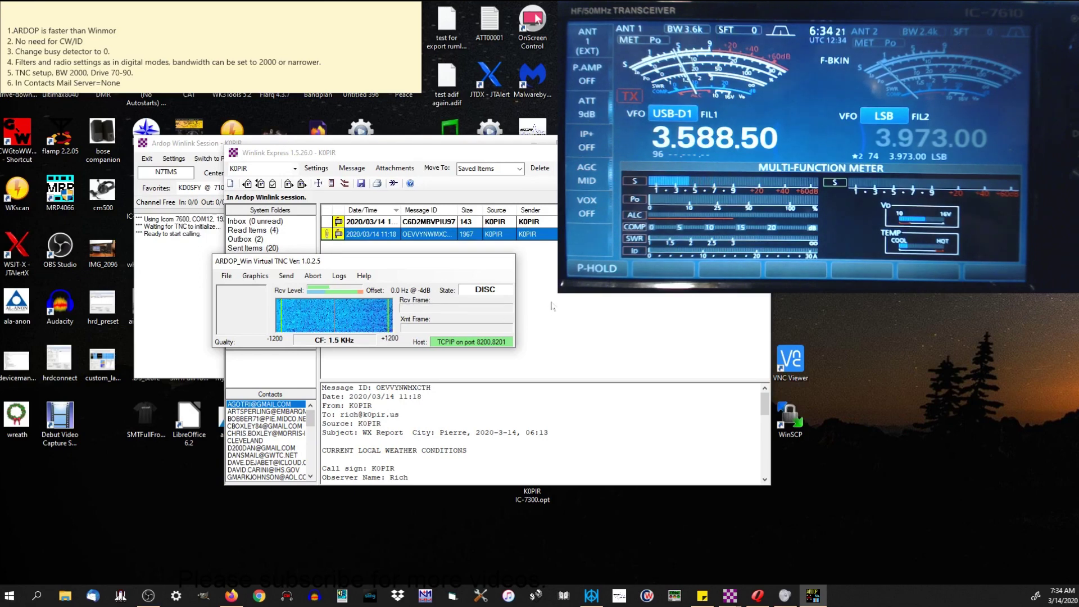
Move the virtual TNC window aside and bring the Ardop Winlink Session window to the front at its normal size
{"action": "left_click_drag", "start_coordinate": [438, 268], "coordinate": [554, 274]}
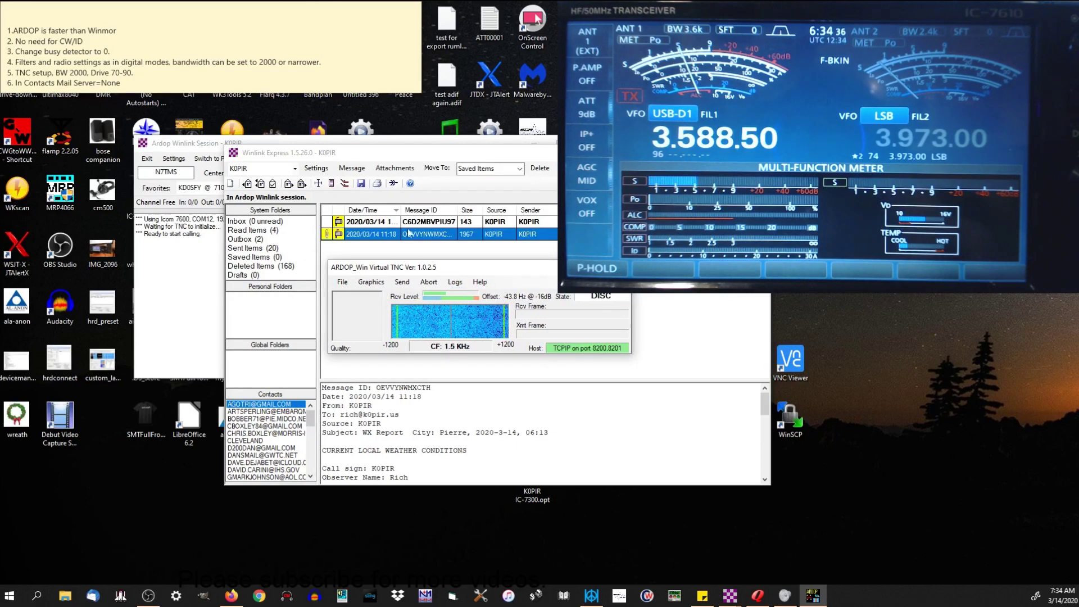
{"action": "left_click", "coordinate": [420, 186]}
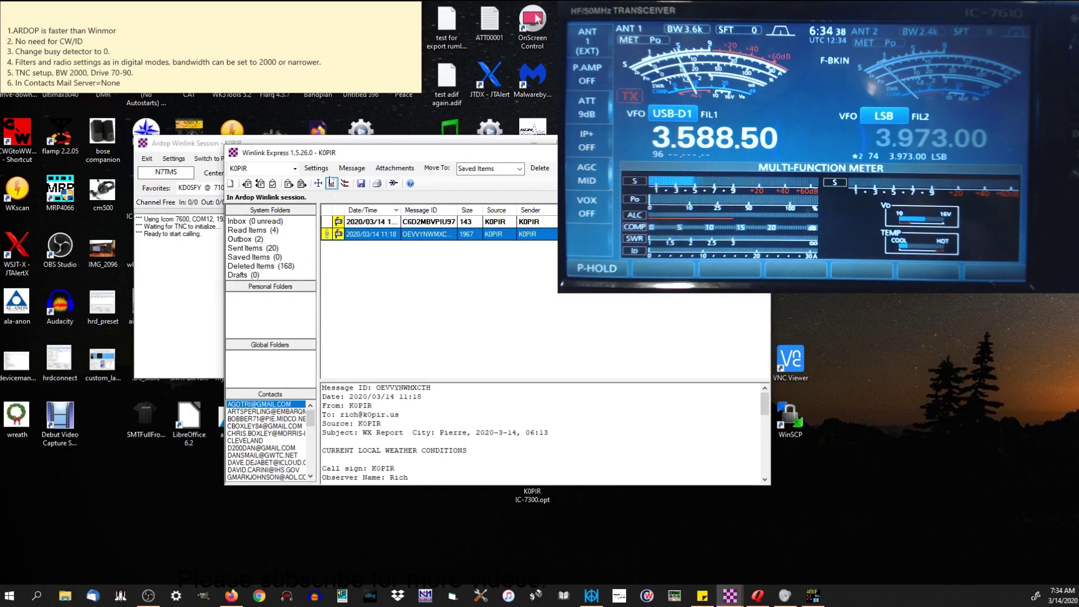
{"action": "left_click", "coordinate": [207, 152]}
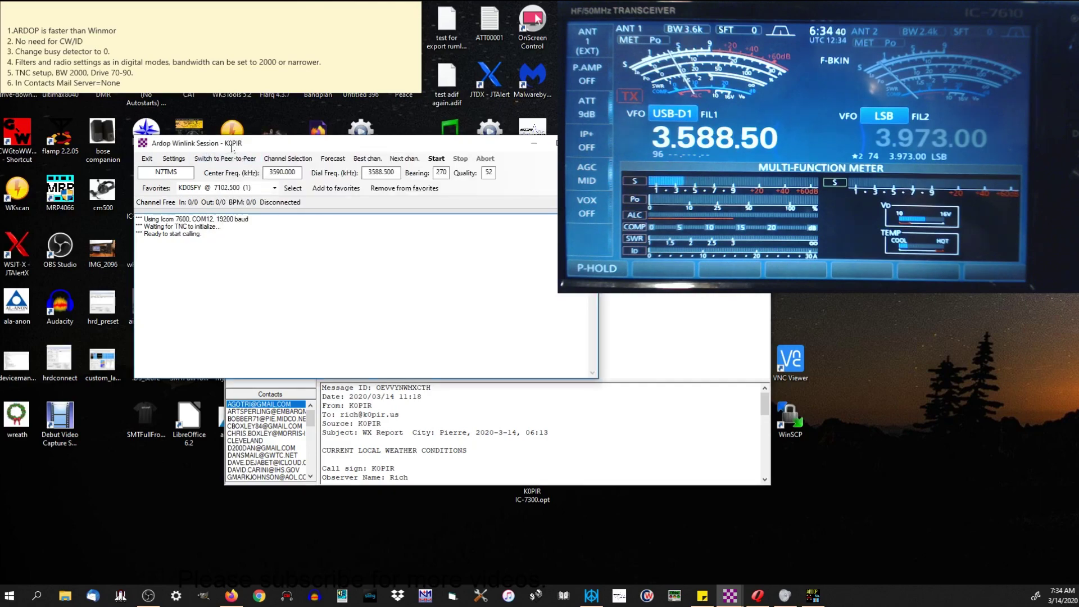
{"action": "double_click", "coordinate": [225, 144]}
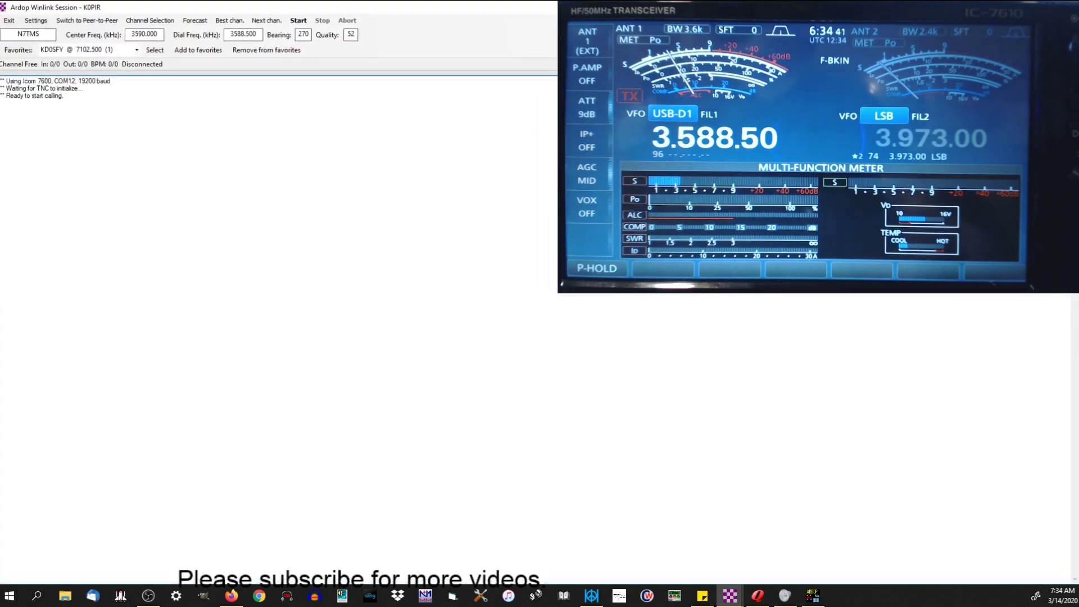
{"action": "double_click", "coordinate": [528, 12]}
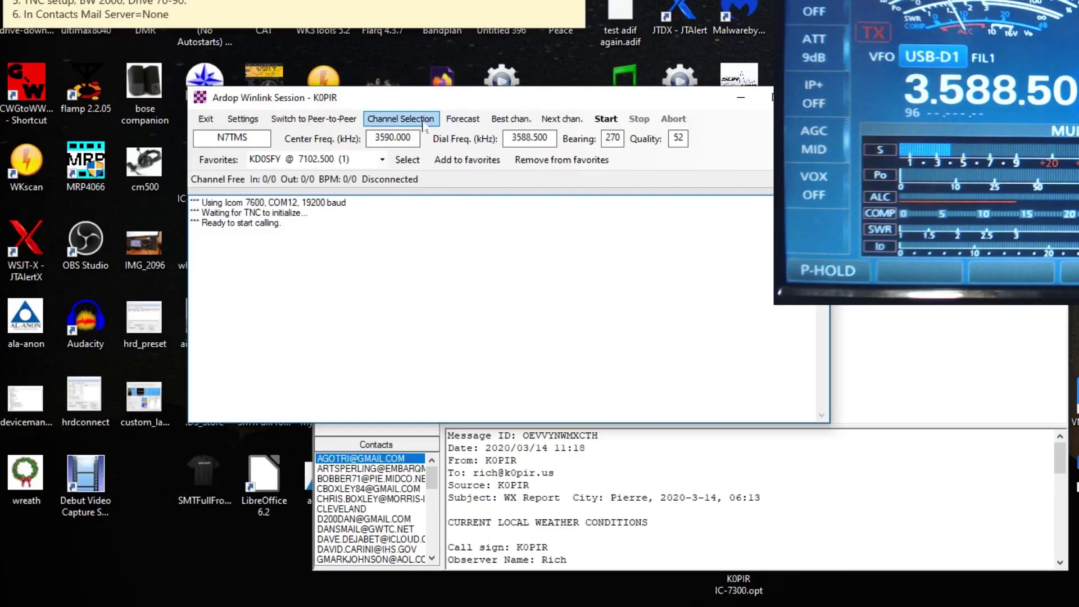
Pick the N0LCR-1 station on 3586.500 kHz, mode 2000, from the HF channel selector
{"action": "left_click", "coordinate": [422, 119]}
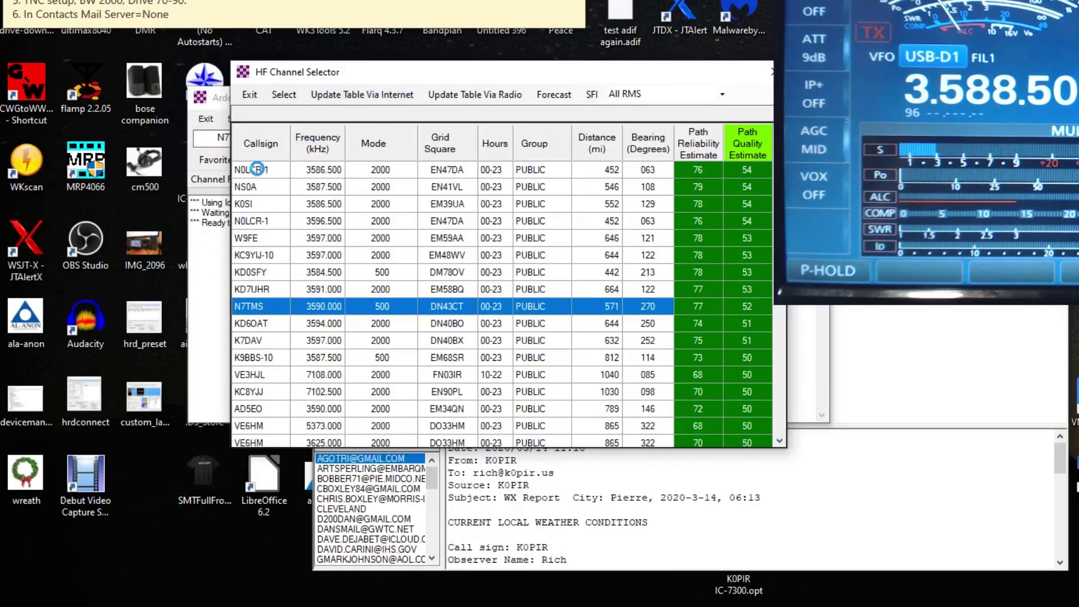
{"action": "double_click", "coordinate": [257, 168]}
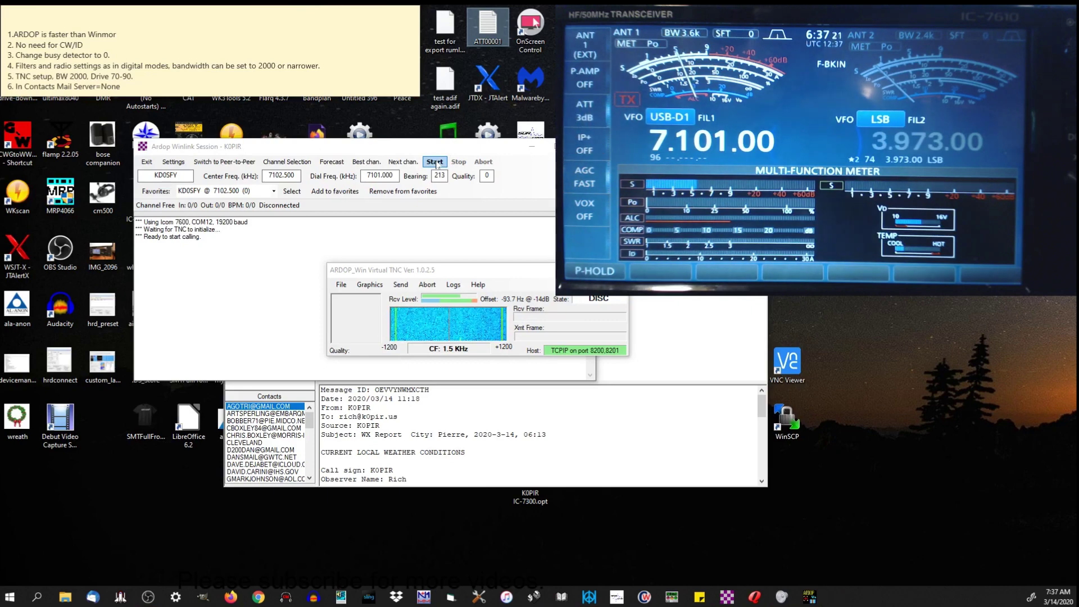
{"action": "left_click", "coordinate": [437, 163]}
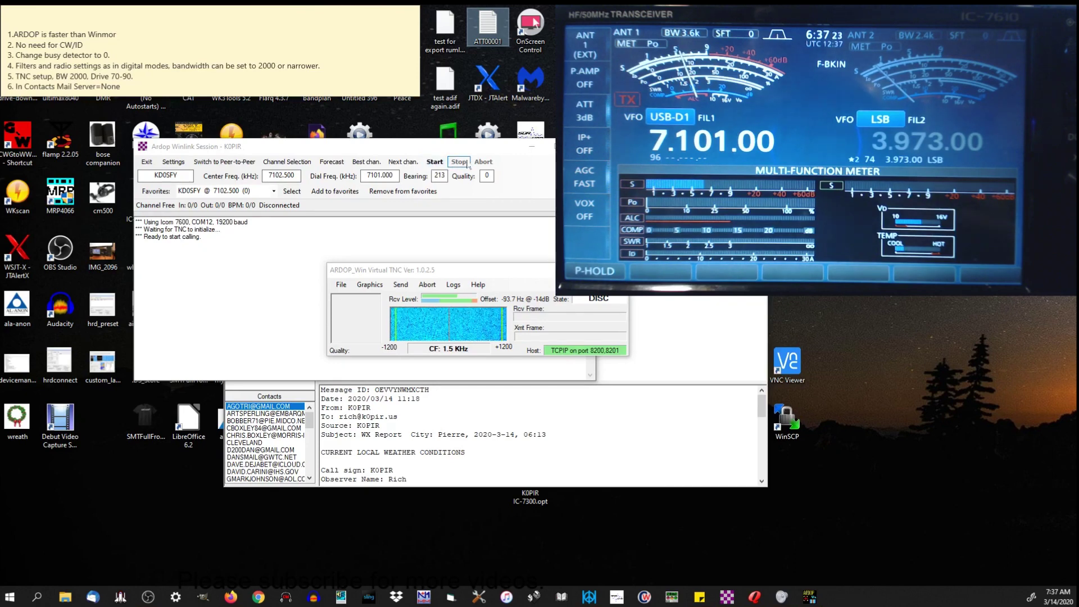